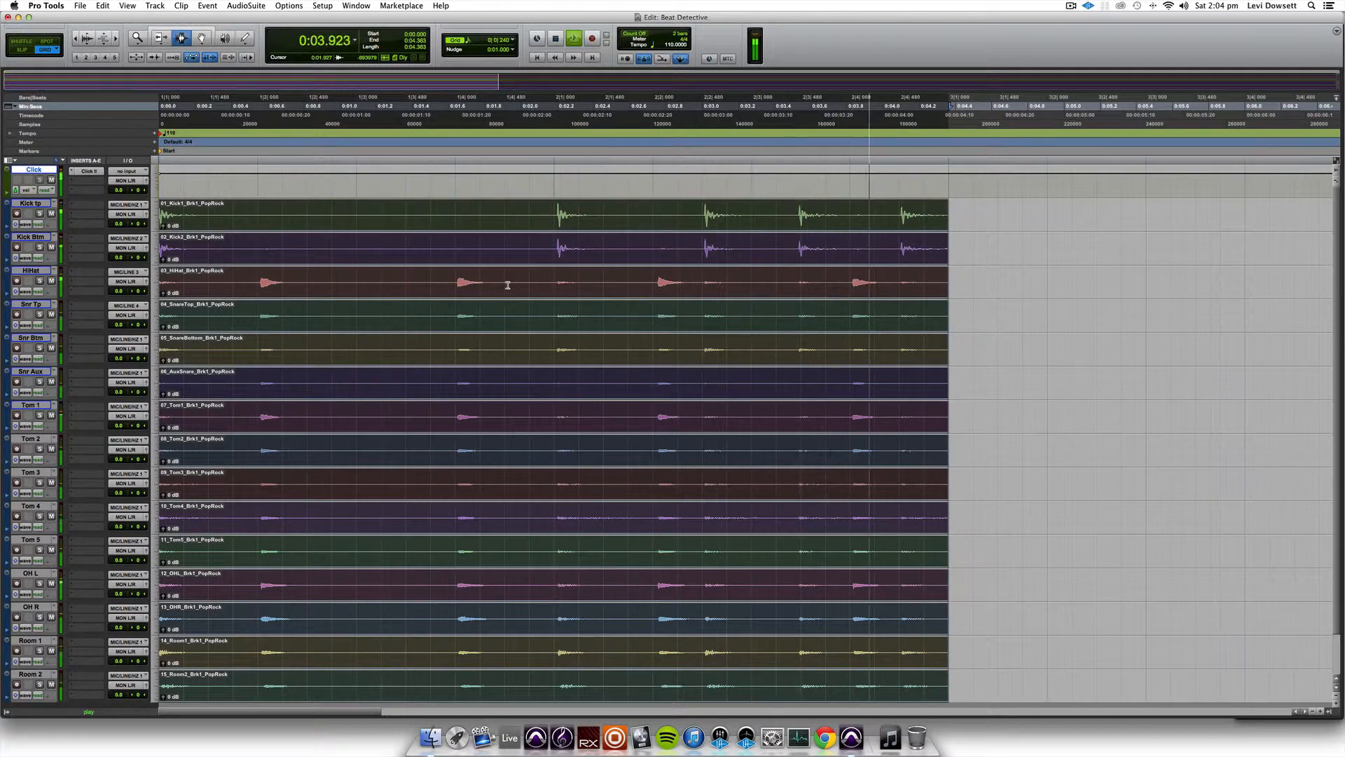
# - Stop playback and examine how the kick hits around bar 2 line up with the 1/16 note grid
pyautogui.press('space')
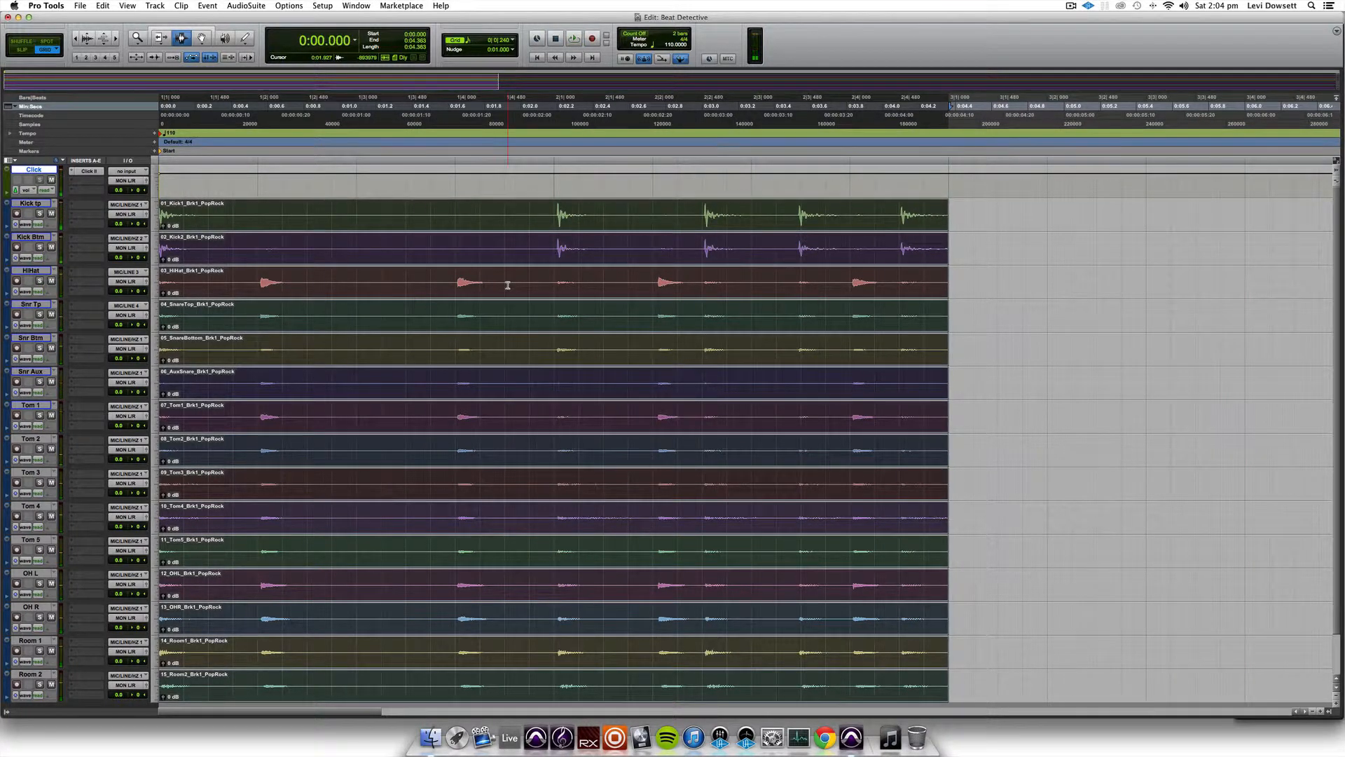
pyautogui.press('t')
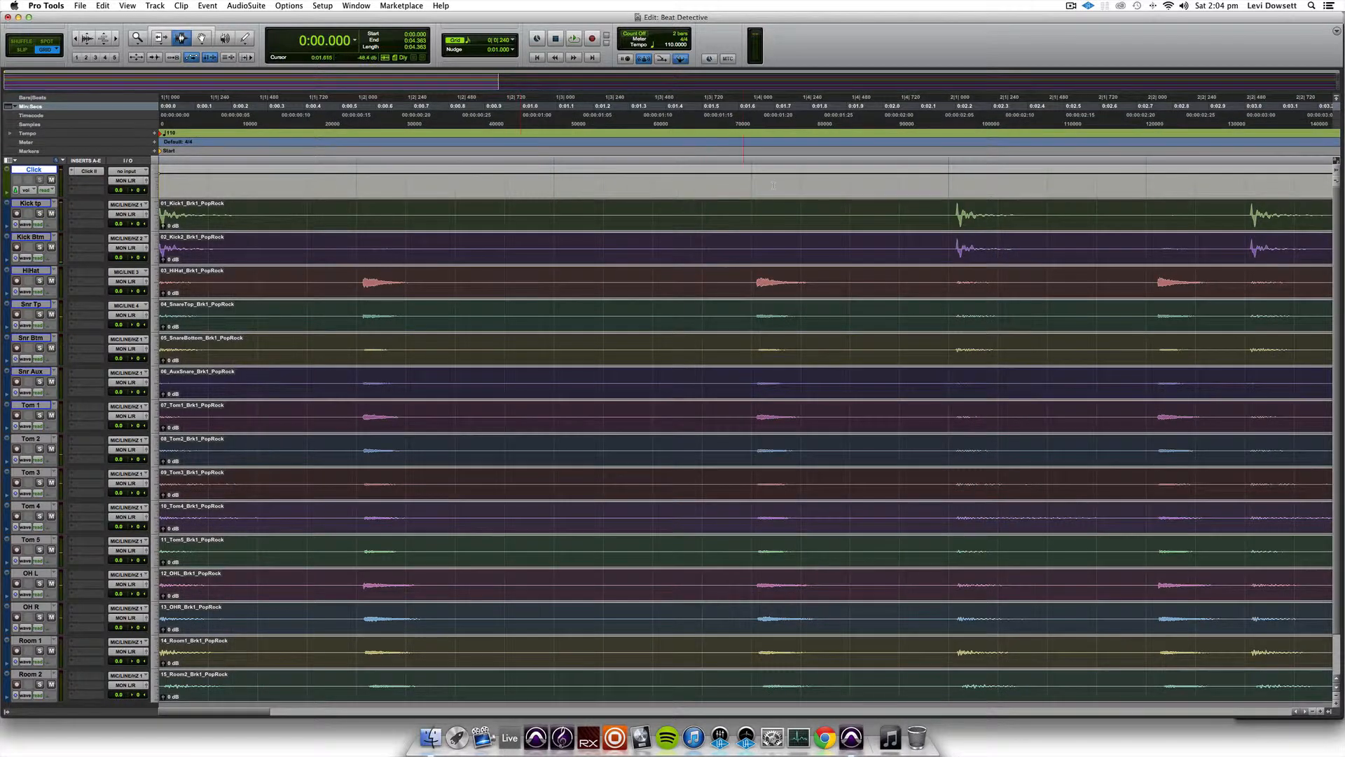
pyautogui.hscroll(3, 775, 185)
pyautogui.hscroll(2, 825, 149)
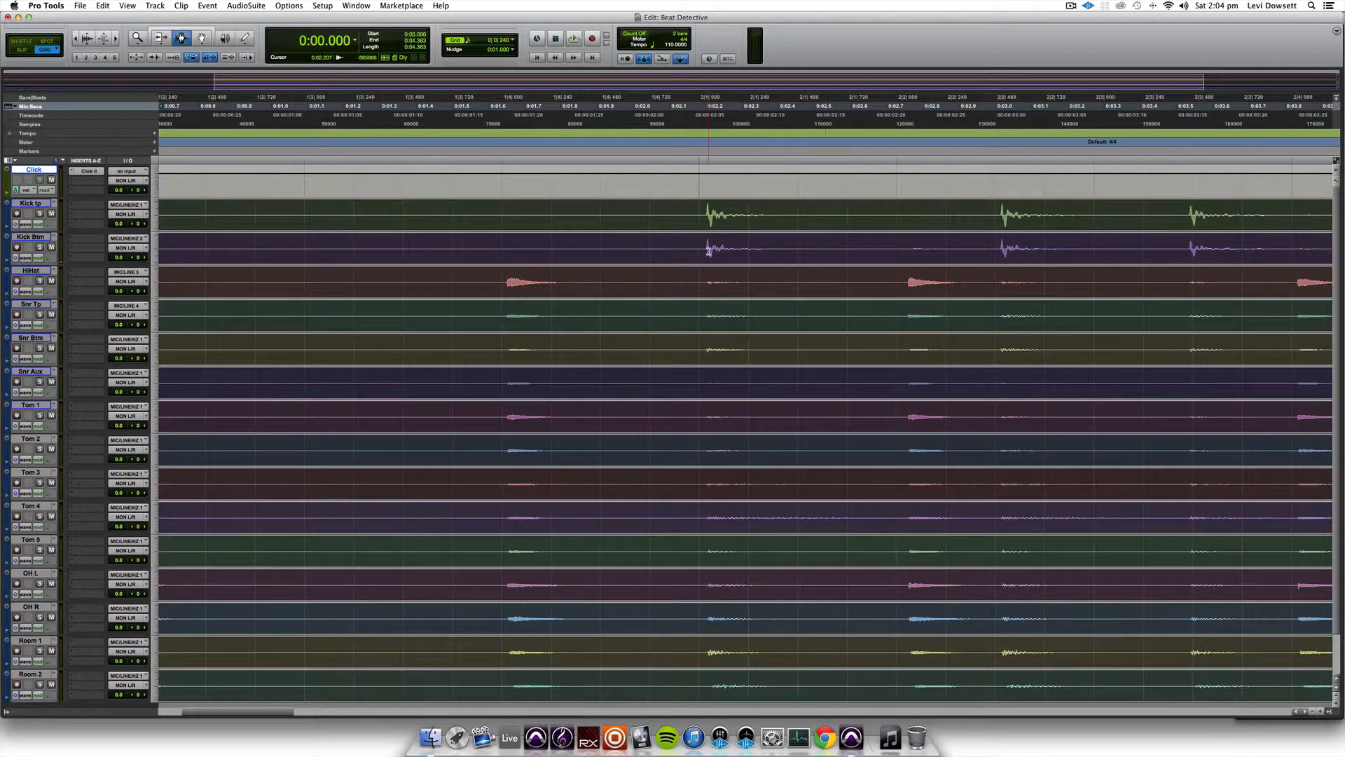
pyautogui.click(513, 40)
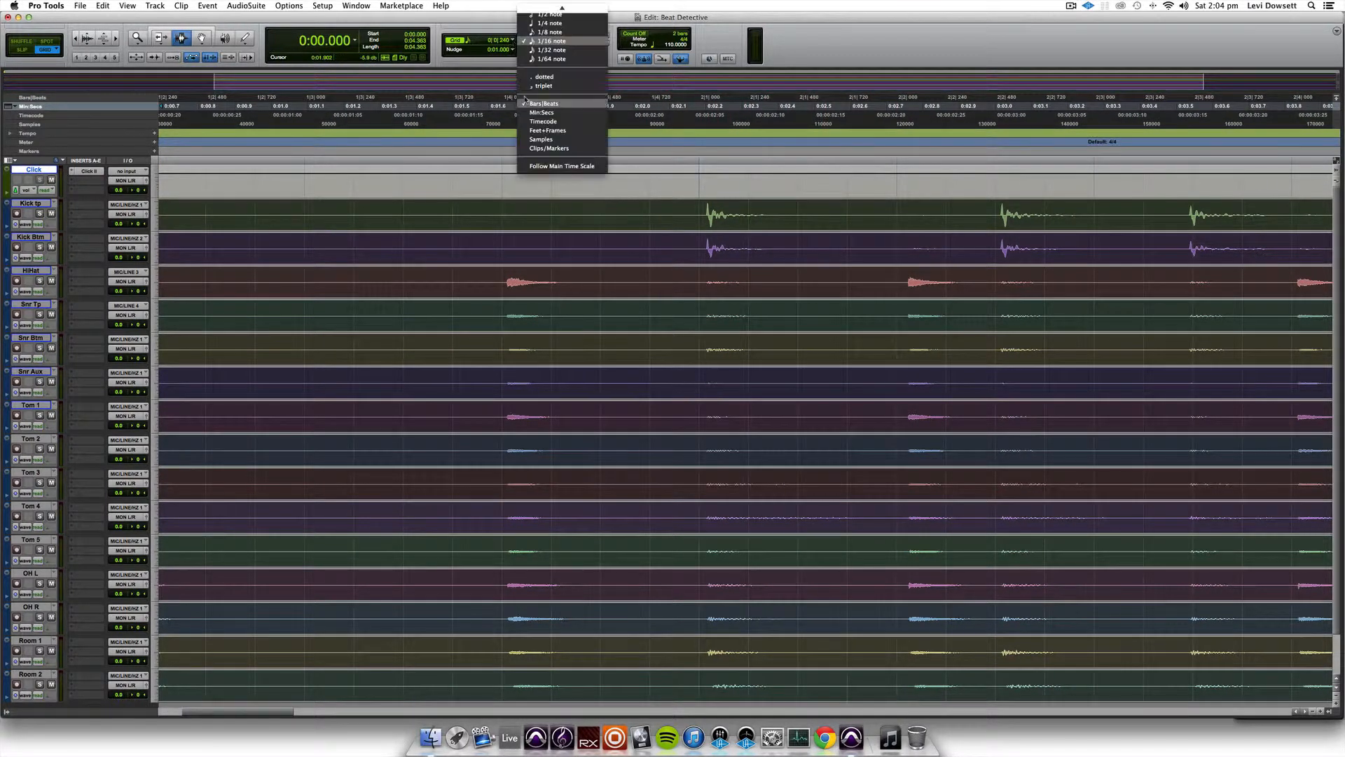
pyautogui.click(708, 219)
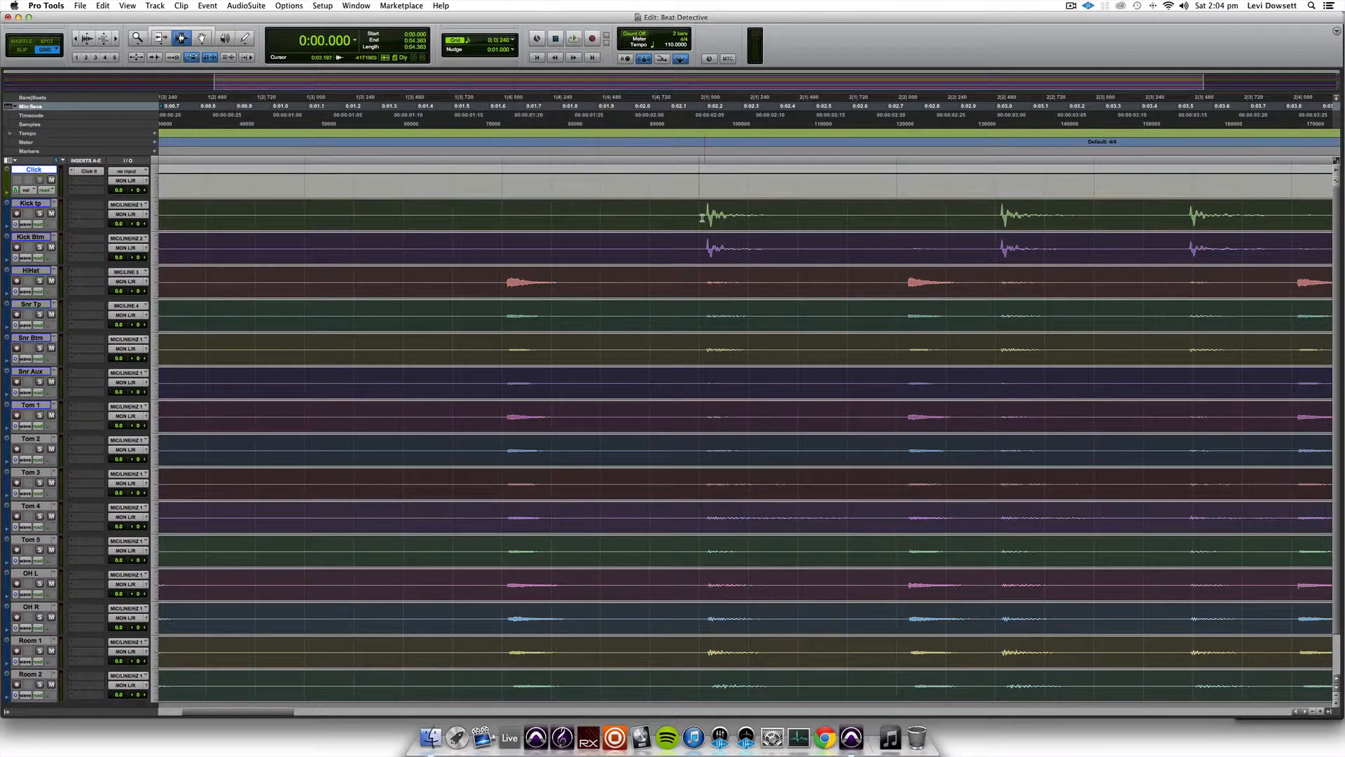
# - Select the full length of the drum clips on every track from the top kick down to Room 2
pyautogui.hscroll(-1, 706, 215)
pyautogui.press('r')
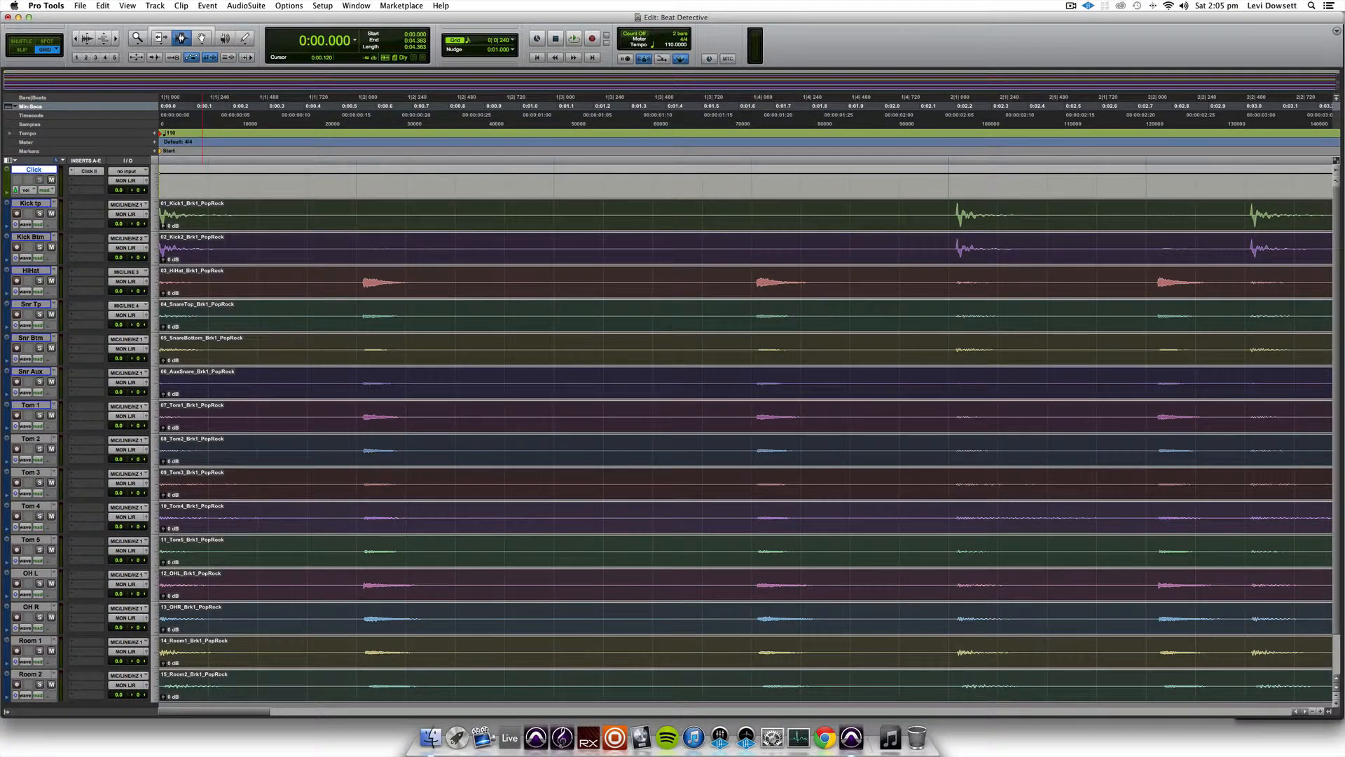
pyautogui.press('r')
pyautogui.press('r')
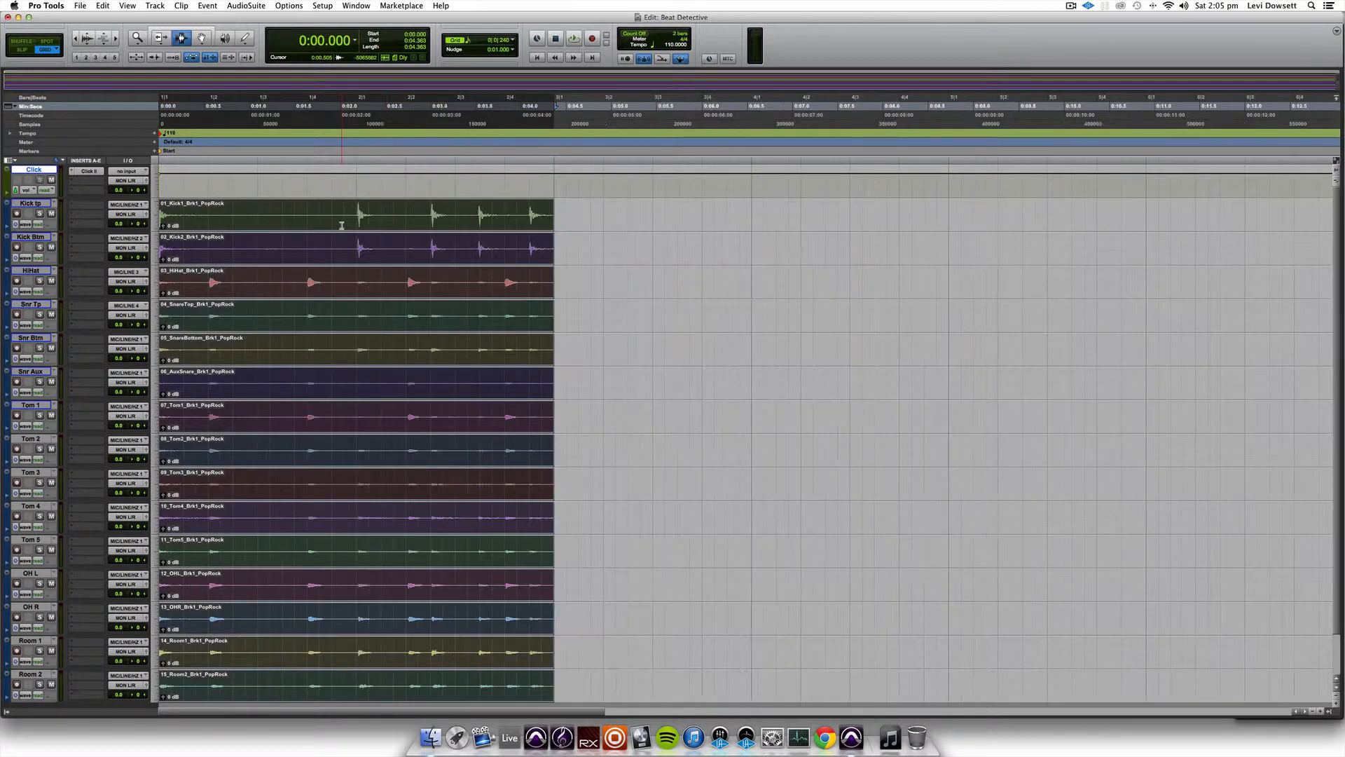
pyautogui.click(556, 210)
pyautogui.moveTo(555, 210); pyautogui.dragTo(158, 690)
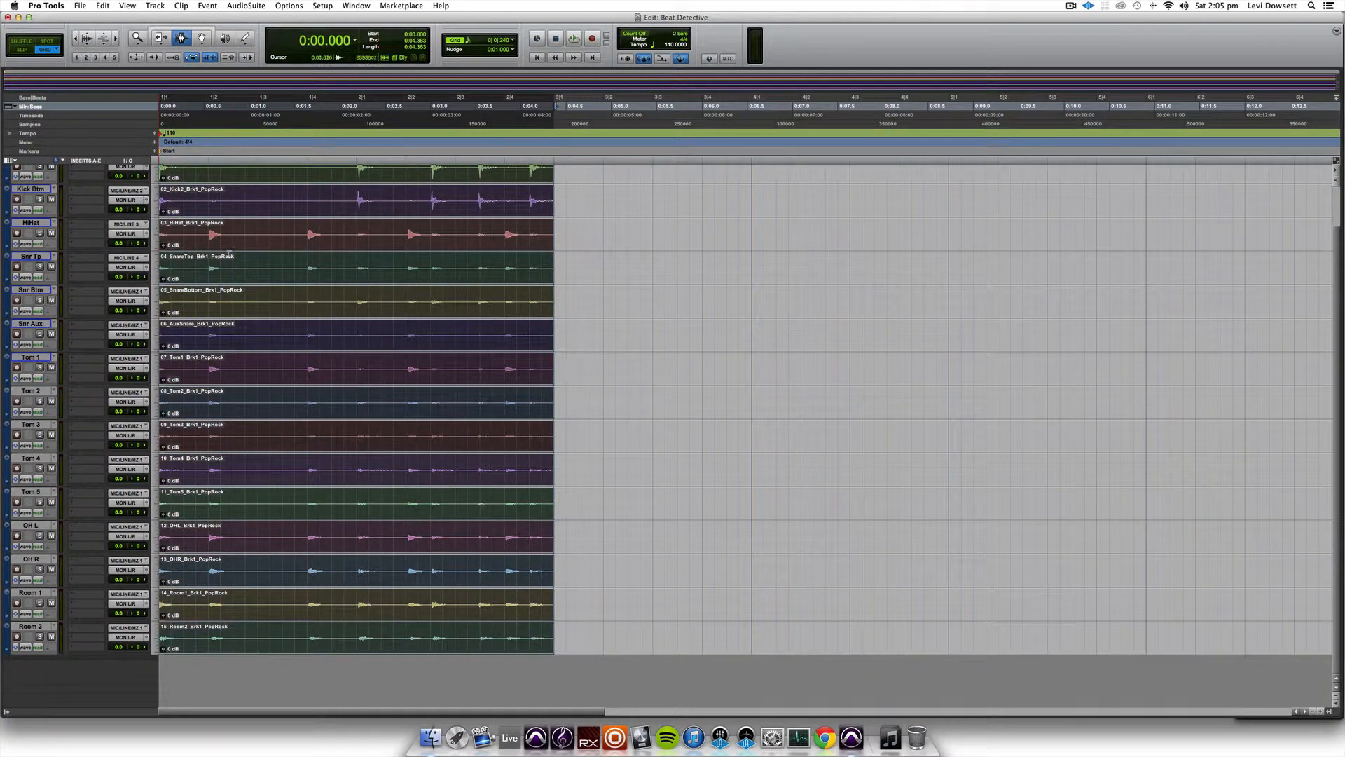
pyautogui.scroll(3, 181, 273)
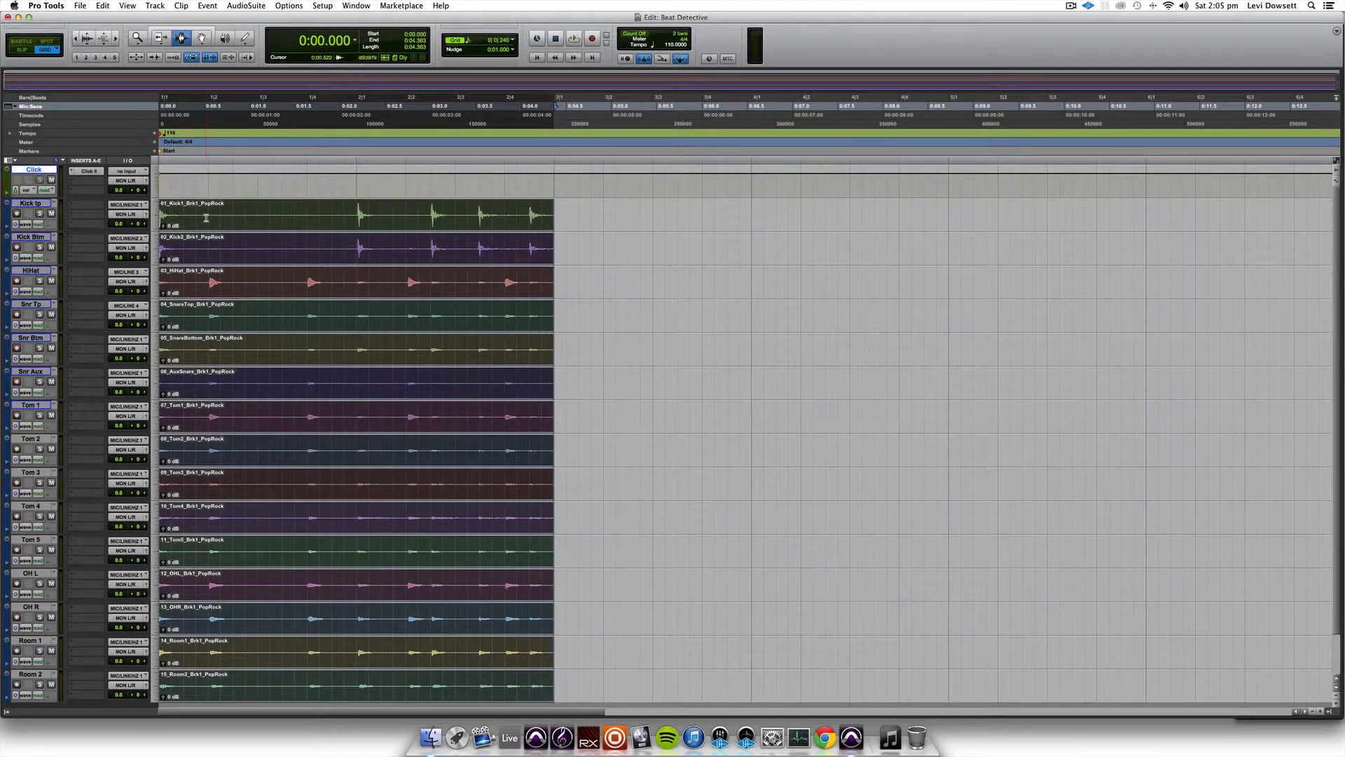
pyautogui.press('super+bracketright')
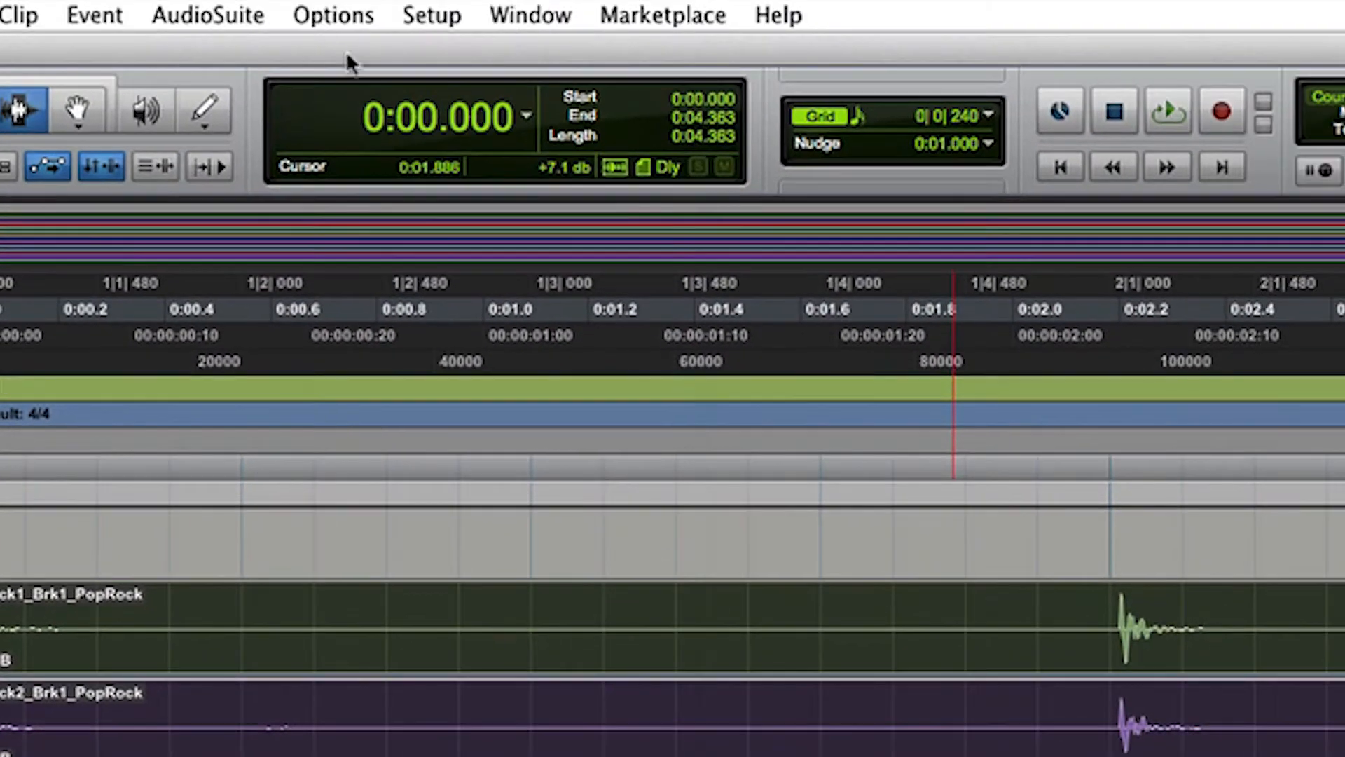
# - Open Beat Detective for the selected drum clips and move its window clear of the waveforms
pyautogui.click(208, 12)
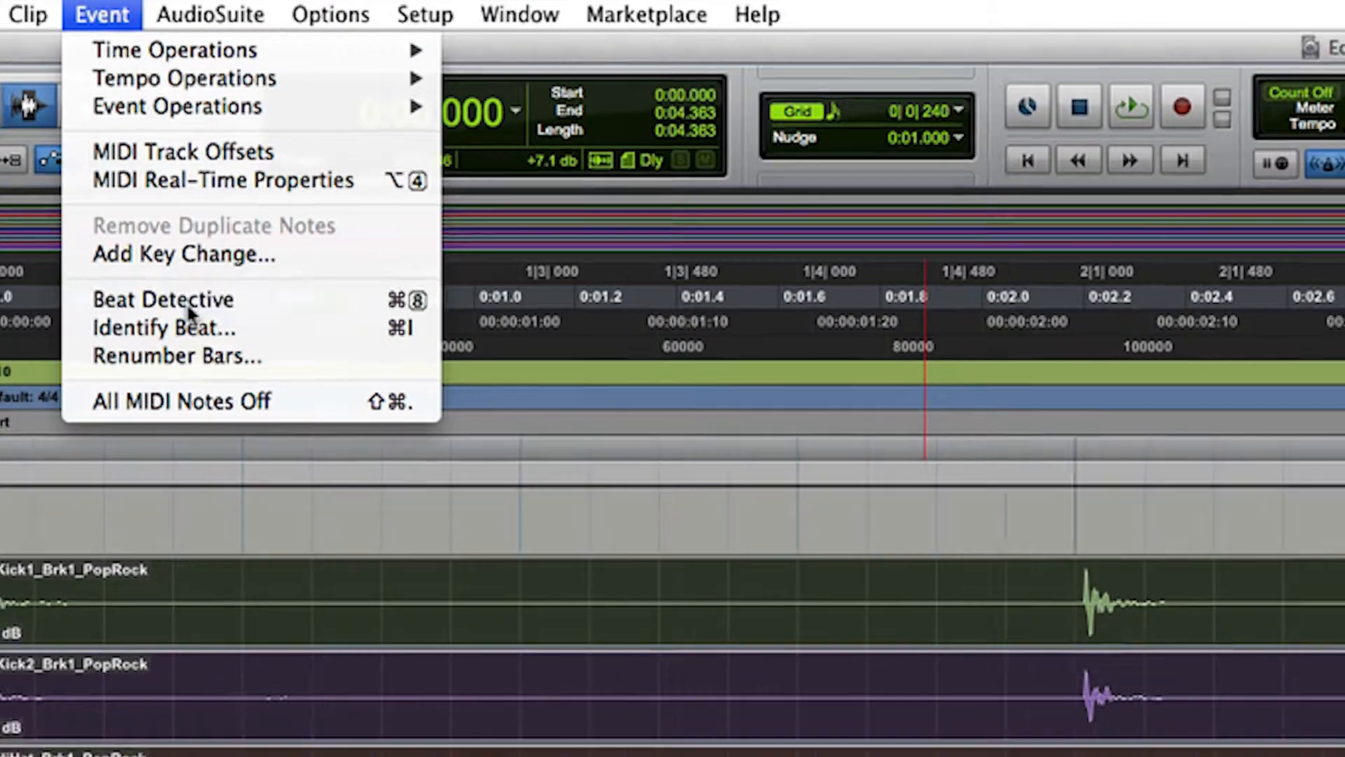
pyautogui.click(186, 310)
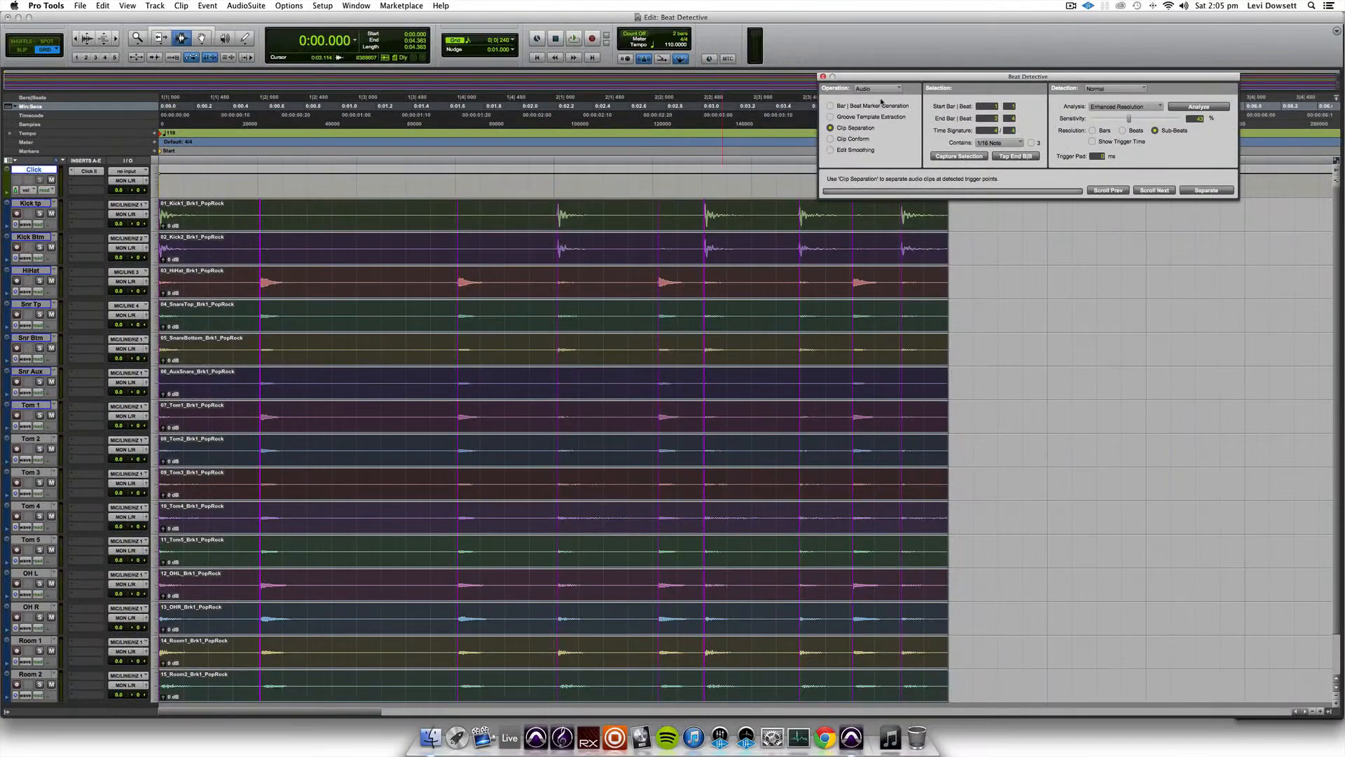
pyautogui.moveTo(907, 77); pyautogui.dragTo(889, 78)
pyautogui.click(210, 6)
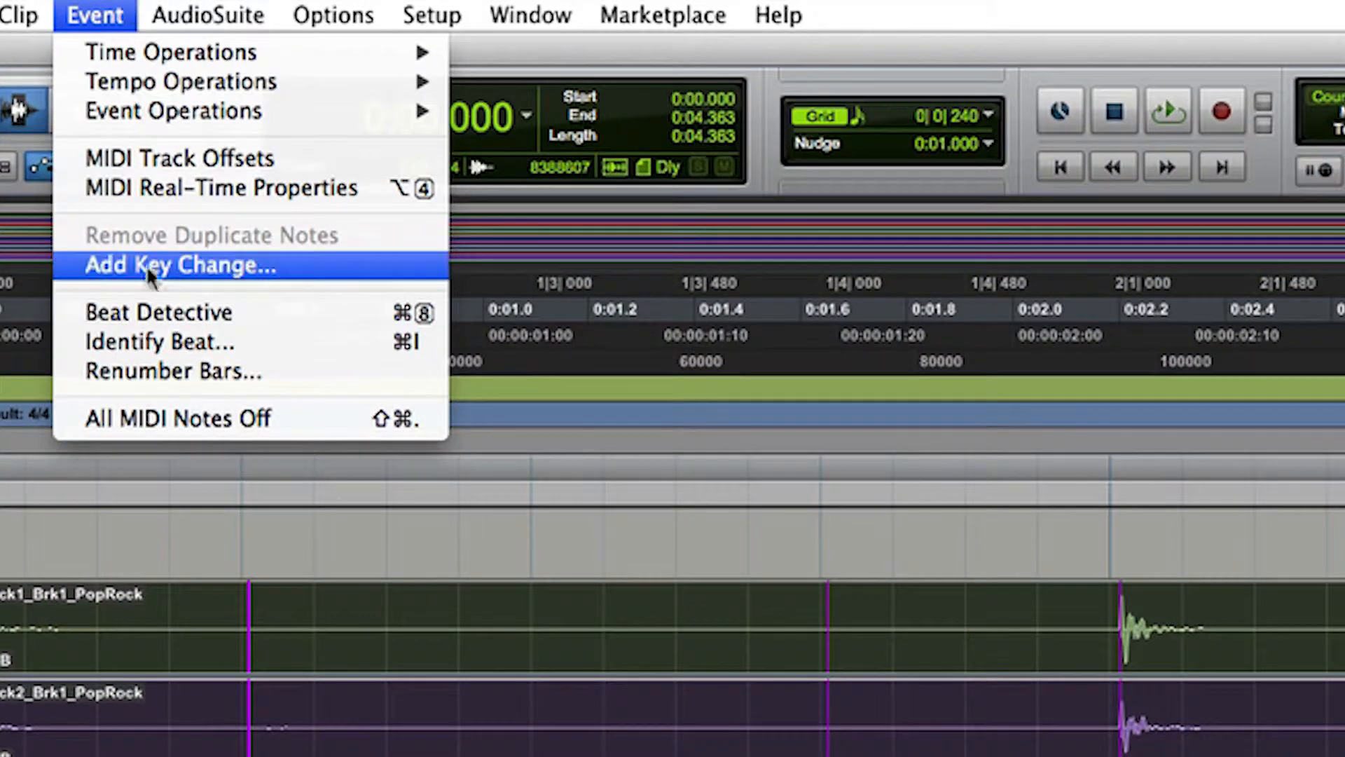
pyautogui.click(159, 312)
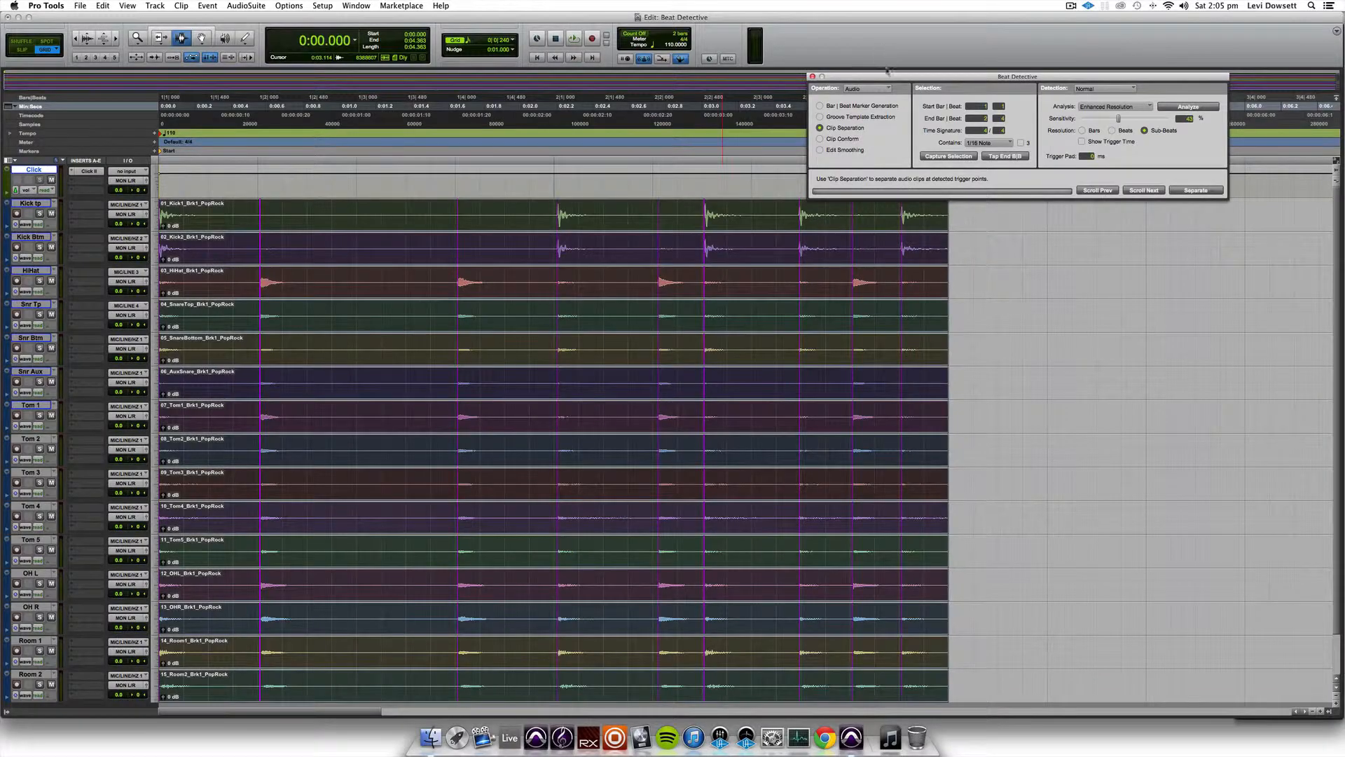
pyautogui.moveTo(885, 75); pyautogui.dragTo(839, 76)
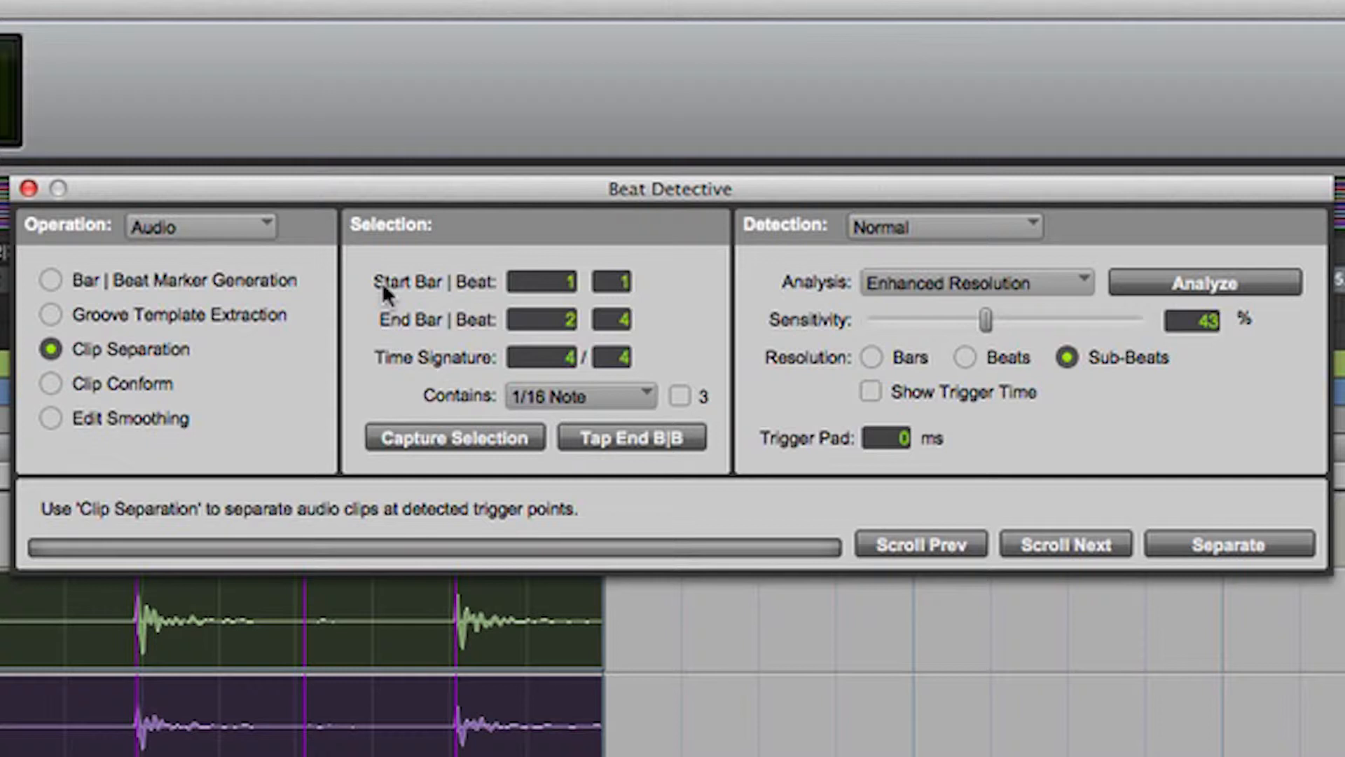
pyautogui.moveTo(508, 181); pyautogui.dragTo(331, 148)
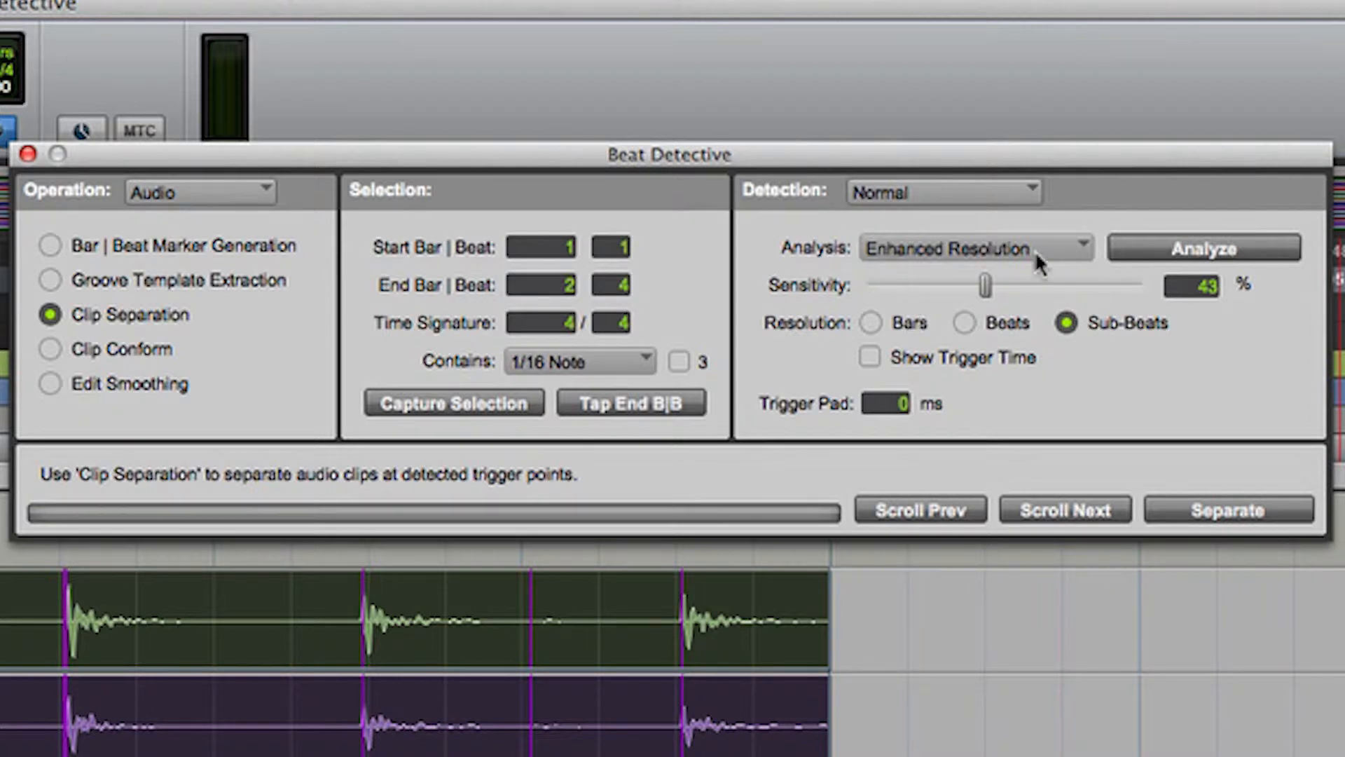
# - Keep the Beat Detective analysis on Enhanced Resolution and set the sensitivity to 52%
pyautogui.click(876, 250)
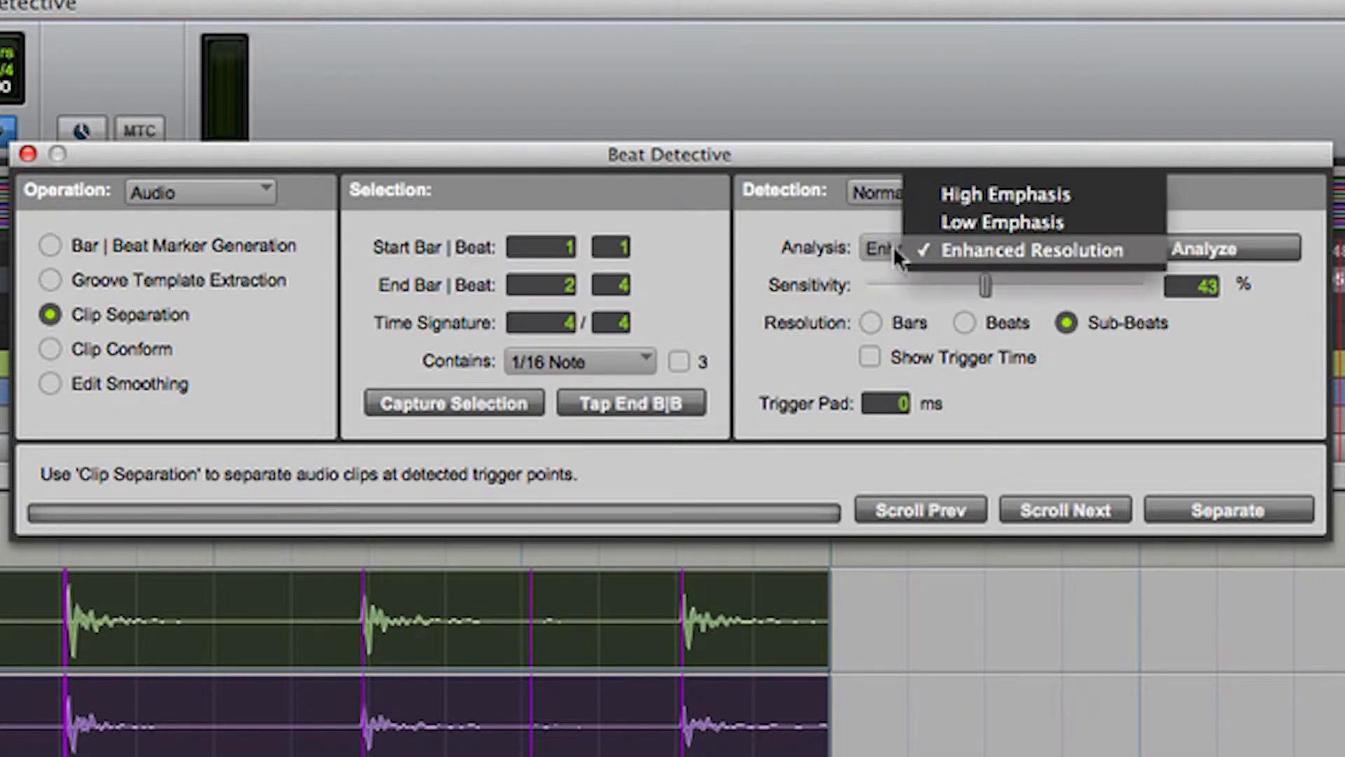
pyautogui.click(960, 267)
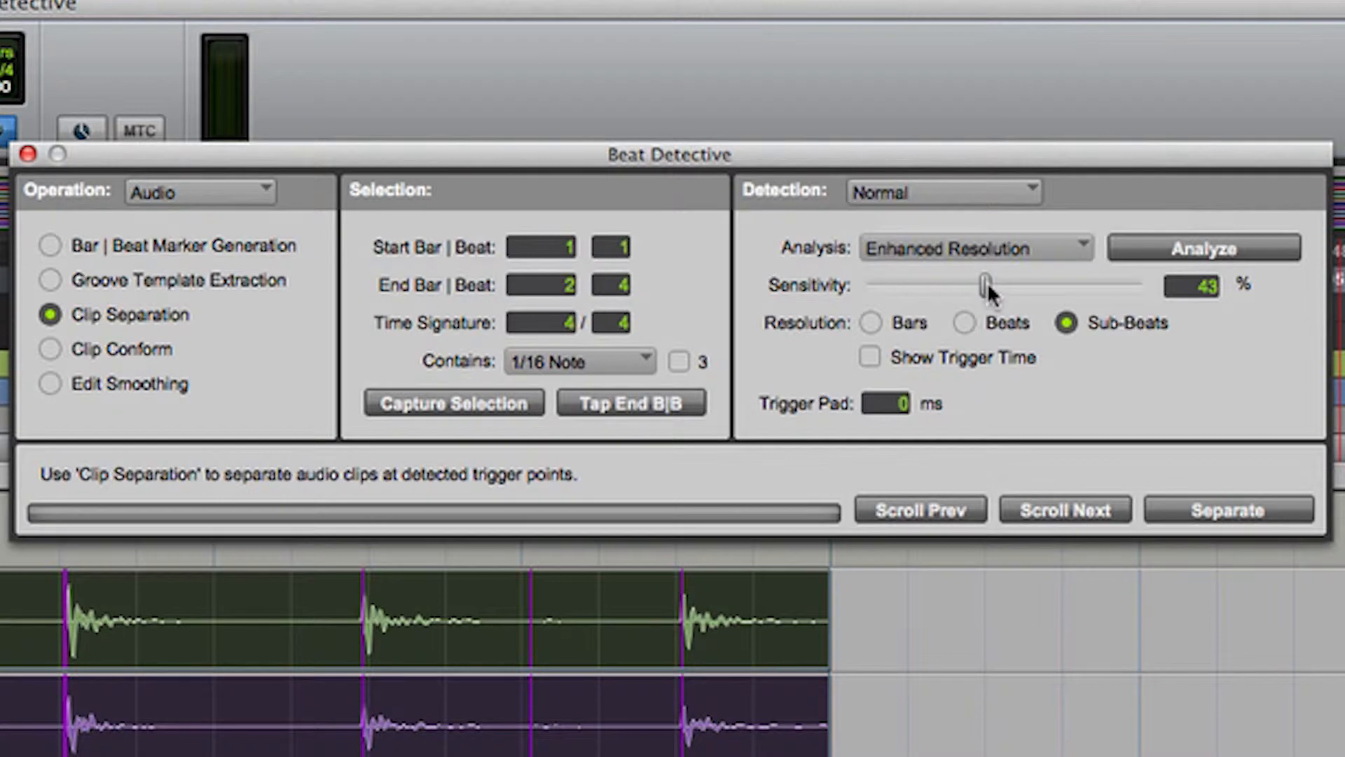
pyautogui.moveTo(987, 285); pyautogui.dragTo(1013, 290)
pyautogui.moveTo(1011, 287); pyautogui.dragTo(1014, 289)
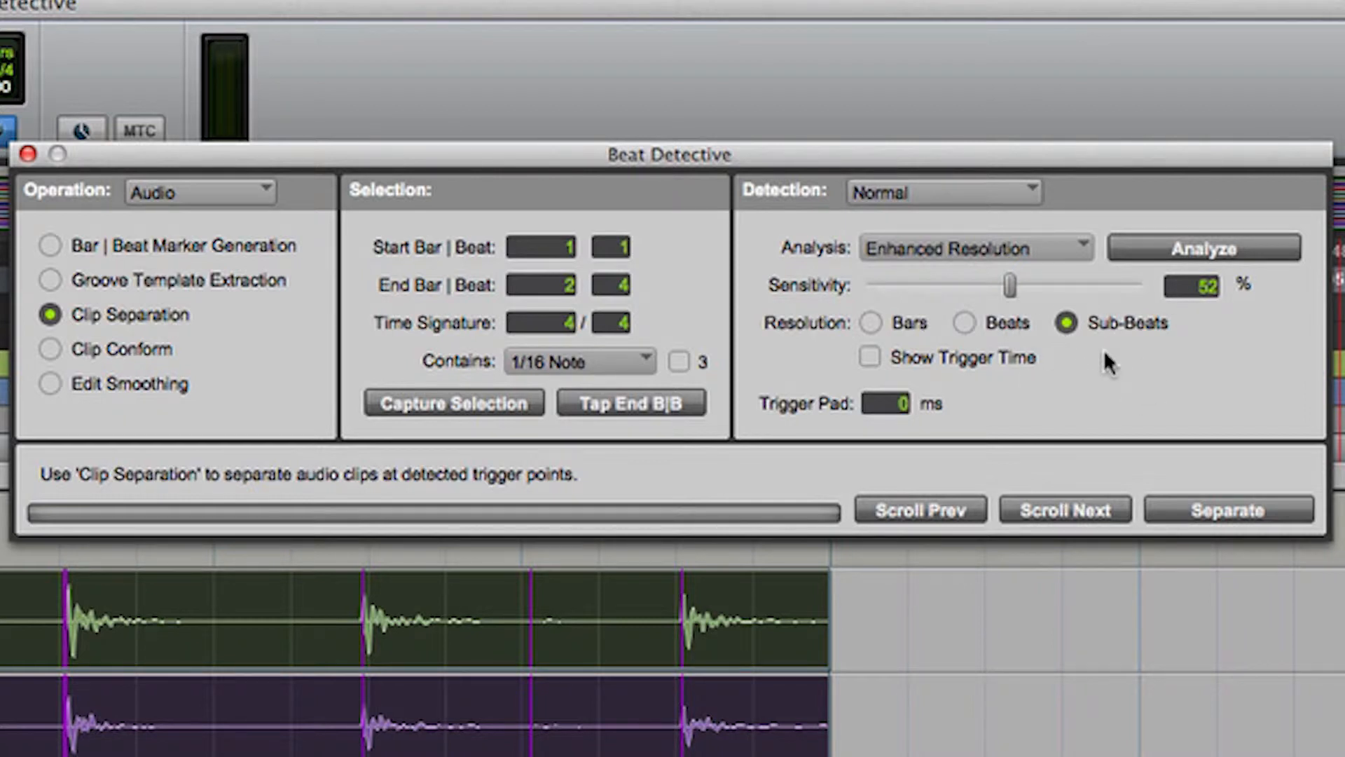
# - Analyze the selection, separate all drum clips at the detected trigger points, and close Beat Detective
pyautogui.click(1219, 251)
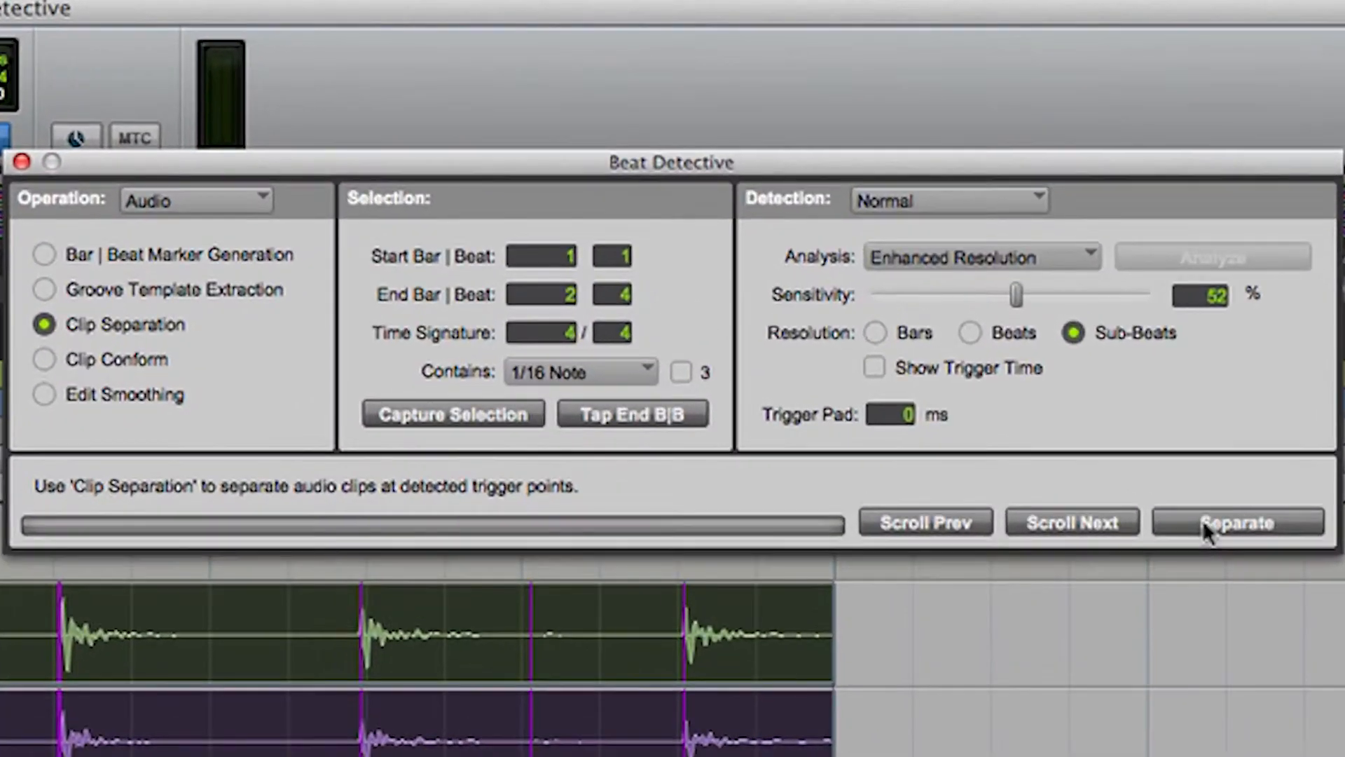
pyautogui.click(1202, 522)
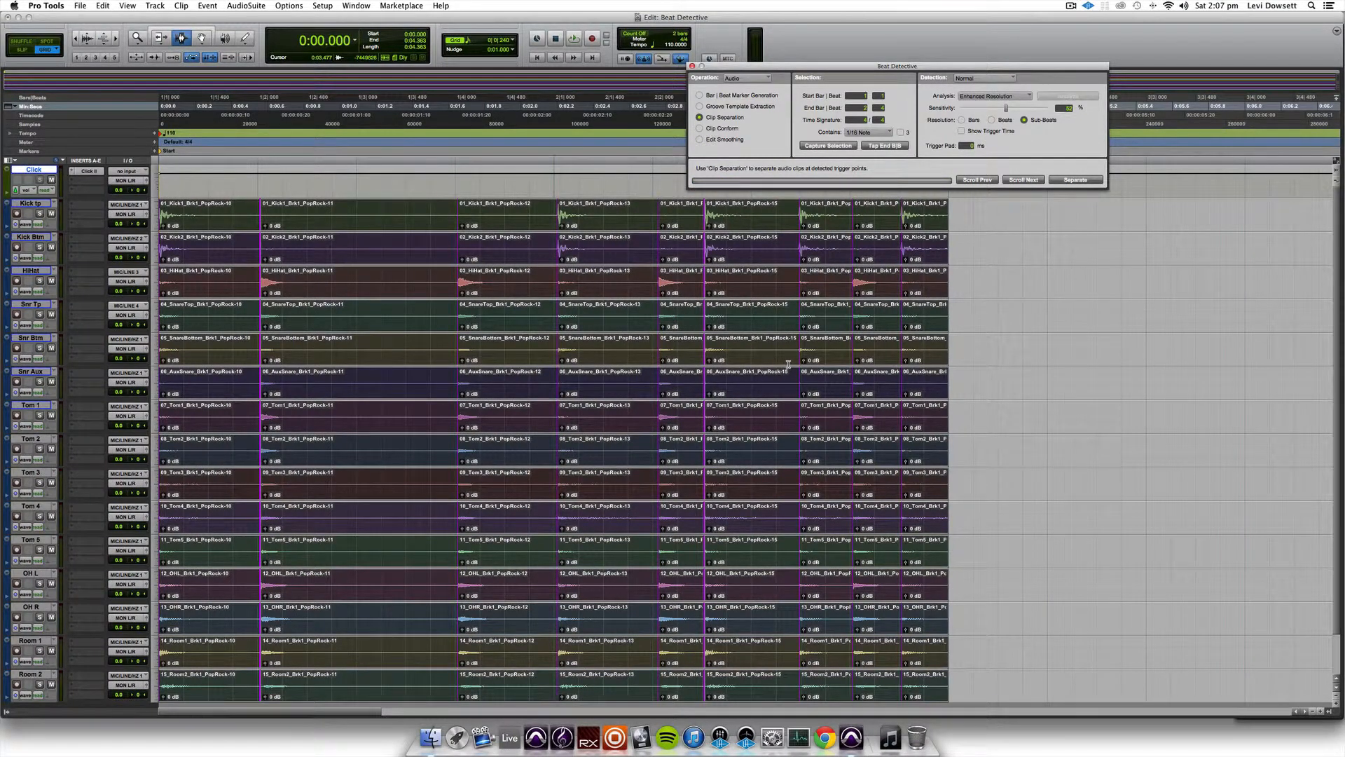
pyautogui.press('t')
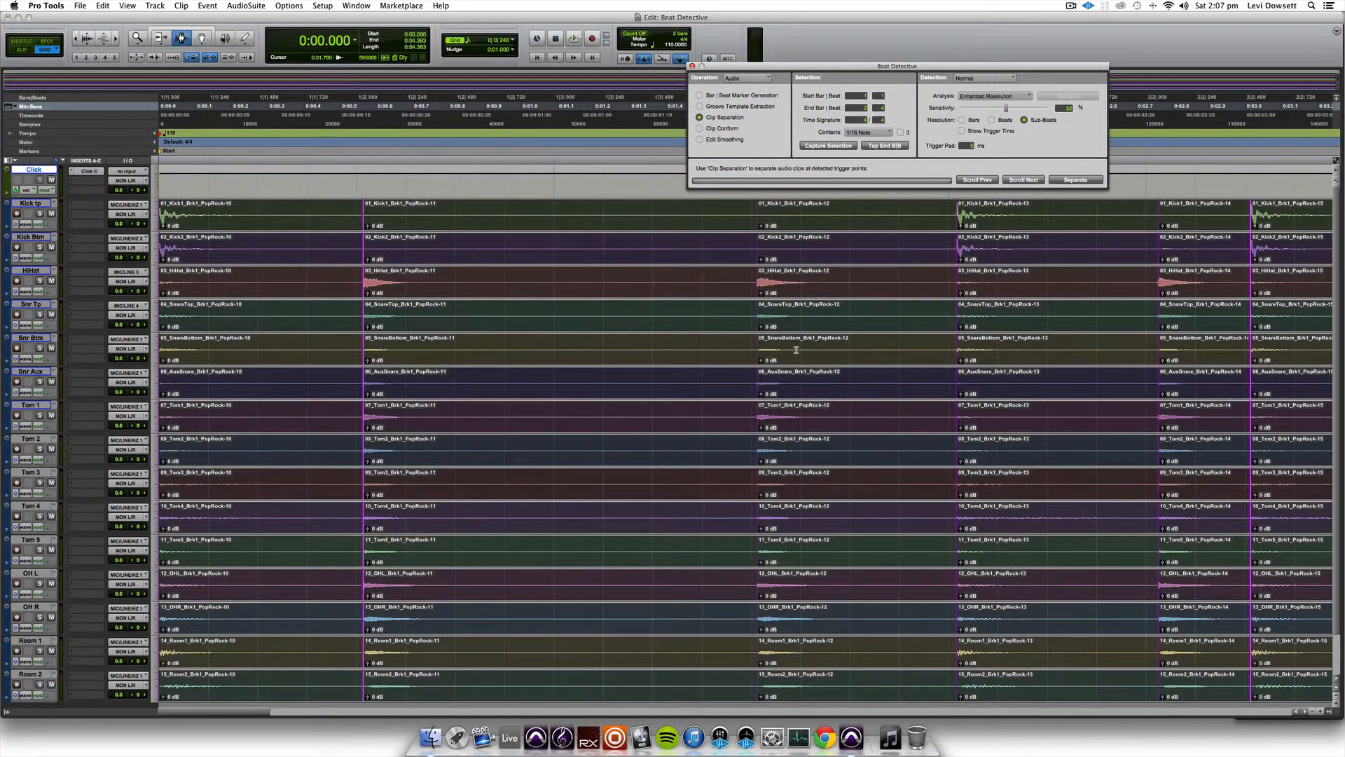
pyautogui.press('r')
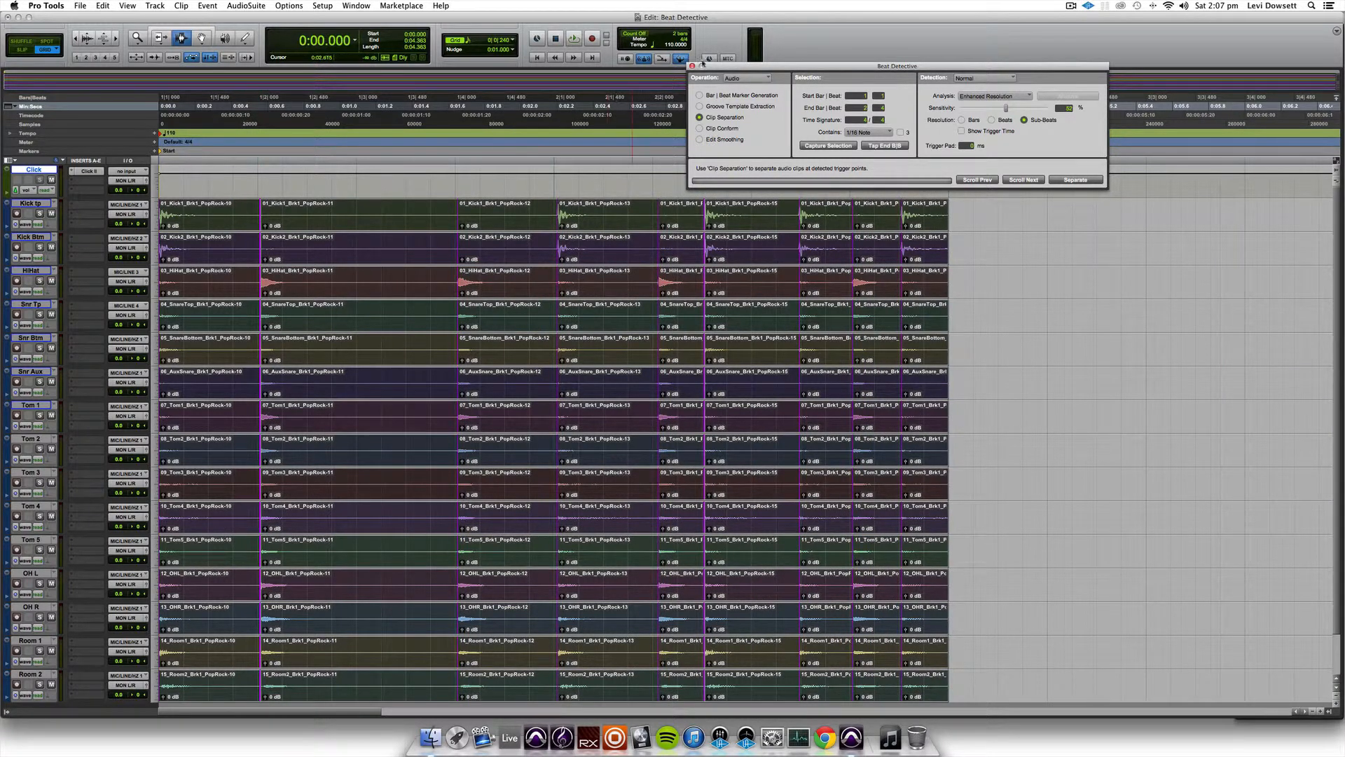
pyautogui.click(692, 66)
# - Check the separated drum clips by selecting individual pieces with the Grabber tool
pyautogui.press('F8')
pyautogui.click(585, 216)
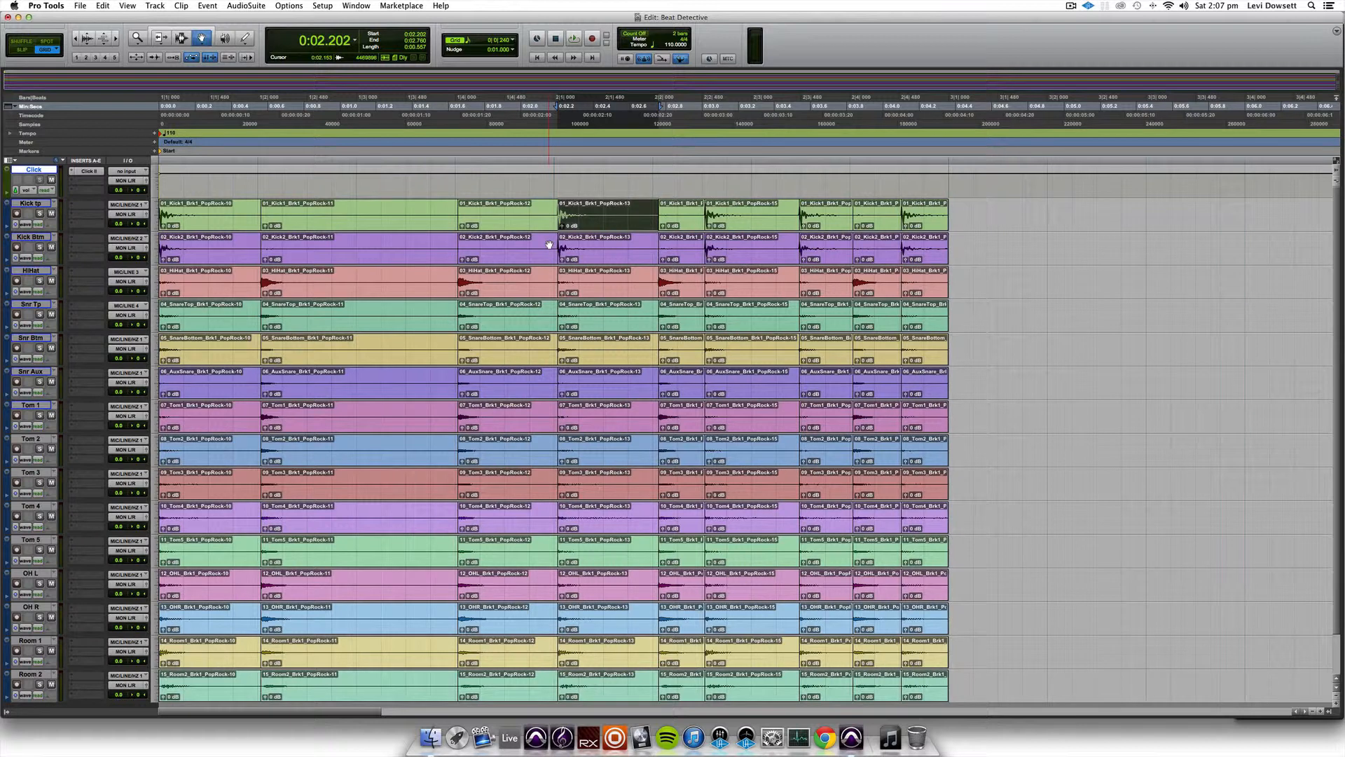
pyautogui.press('space')
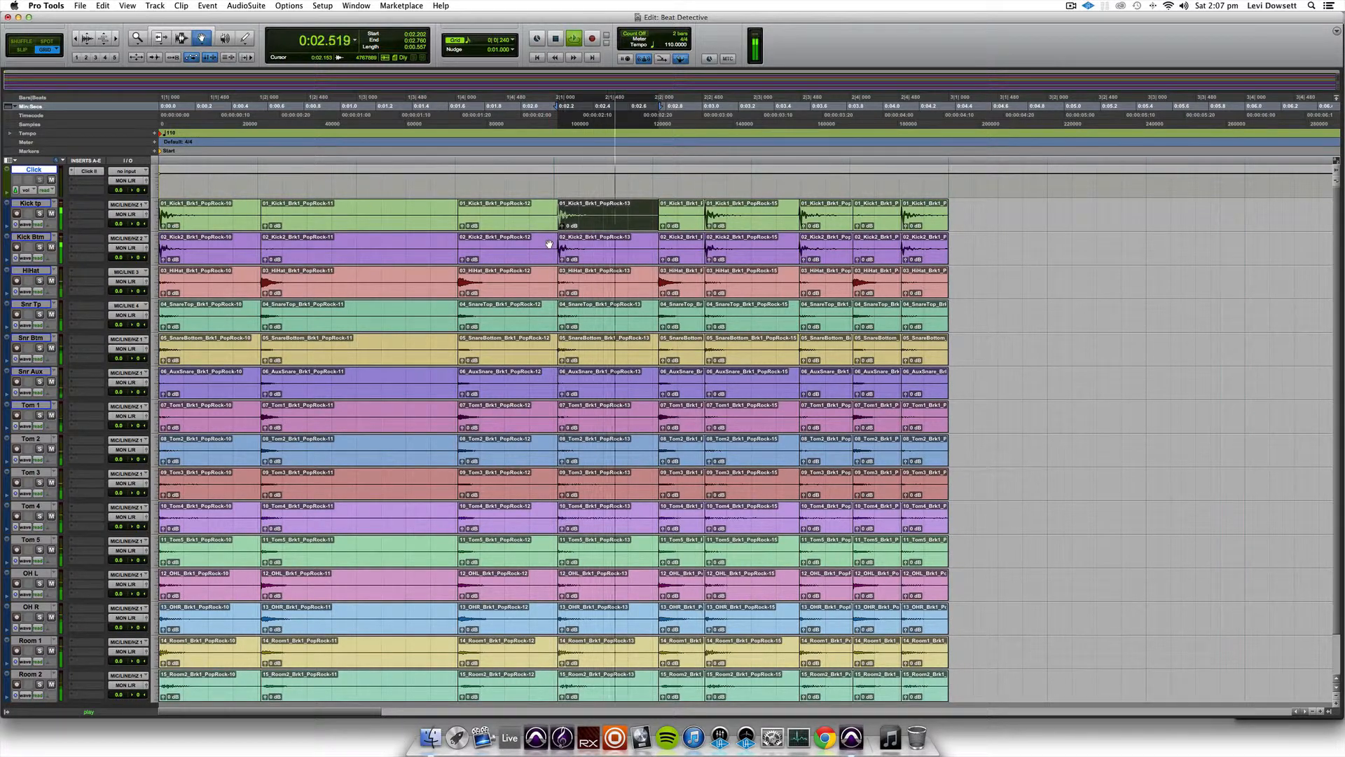
pyautogui.click(228, 213)
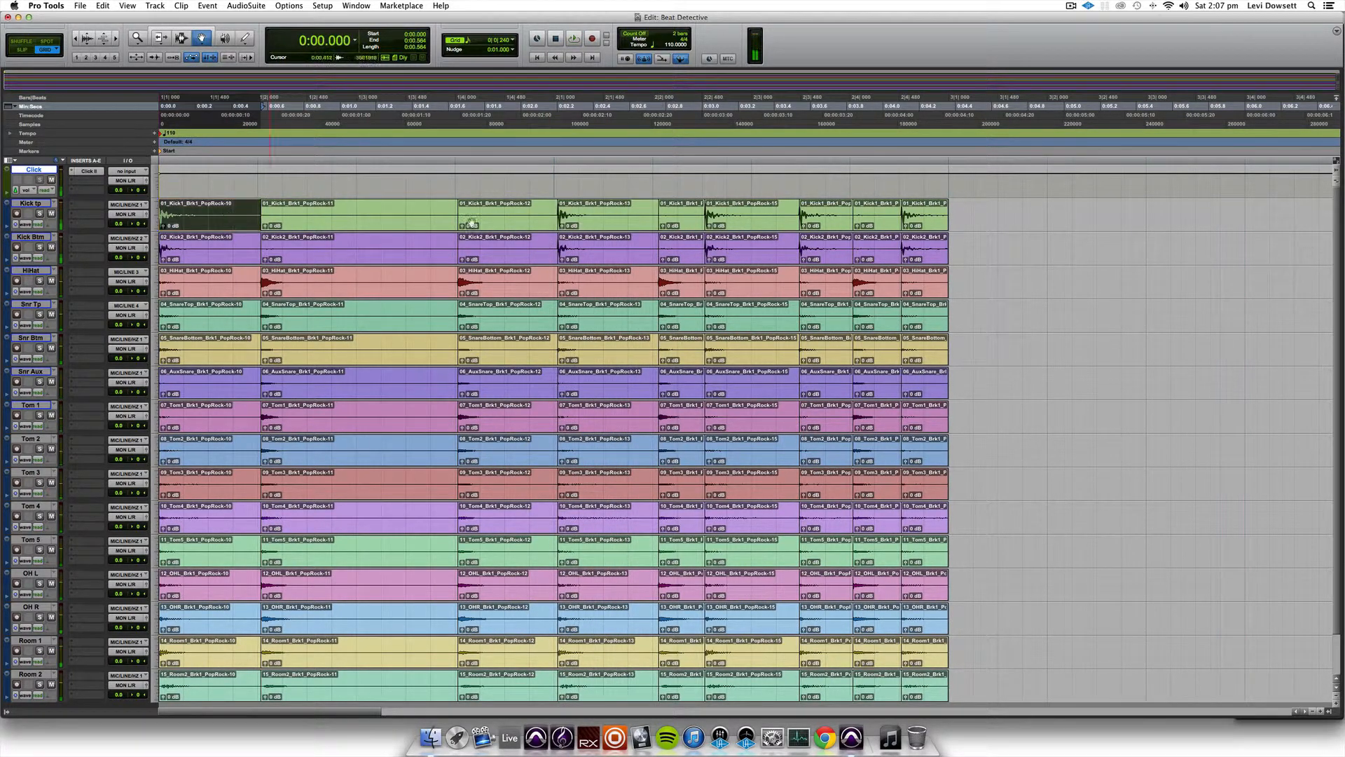
pyautogui.click(919, 679)
pyautogui.press('space')
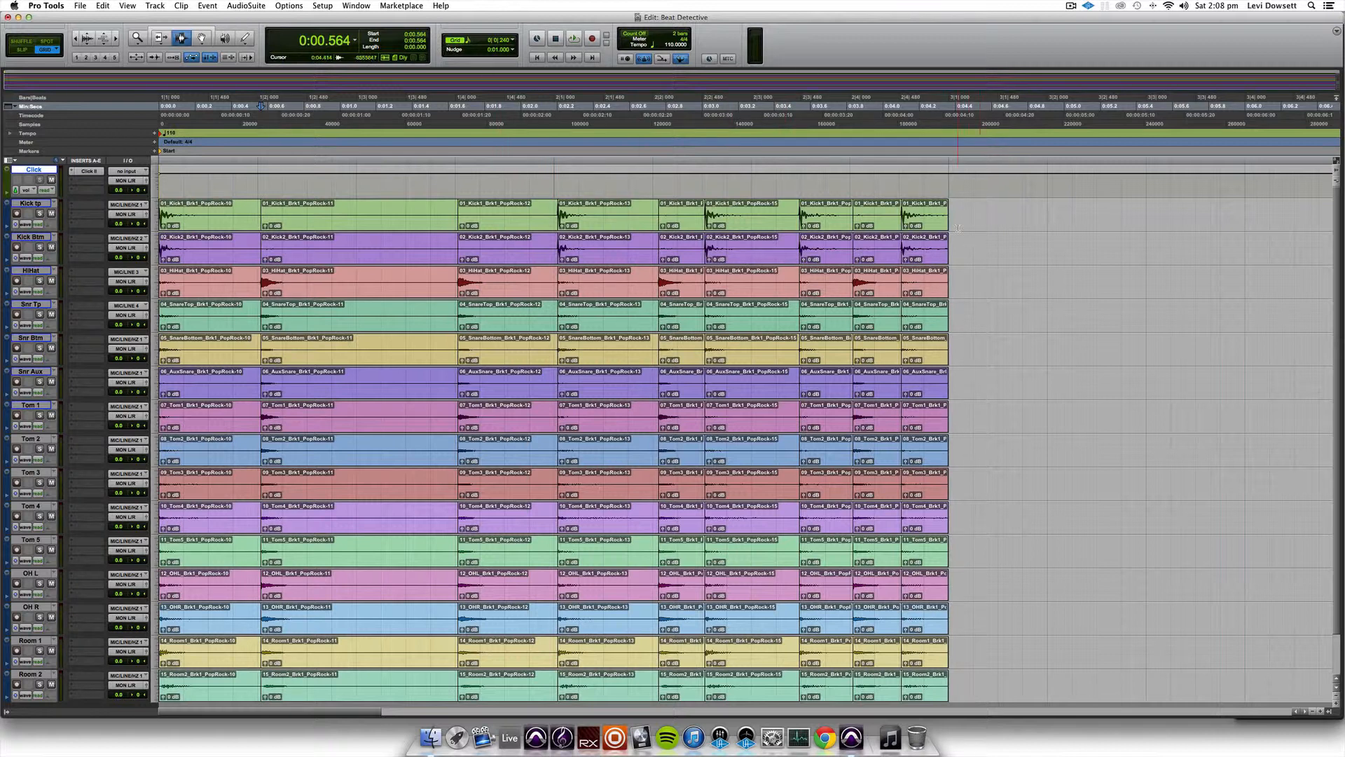
# - Select all the separated drum clips and open the Quantize event operation
pyautogui.moveTo(956, 211); pyautogui.dragTo(854, 357)
pyautogui.press('super+a')
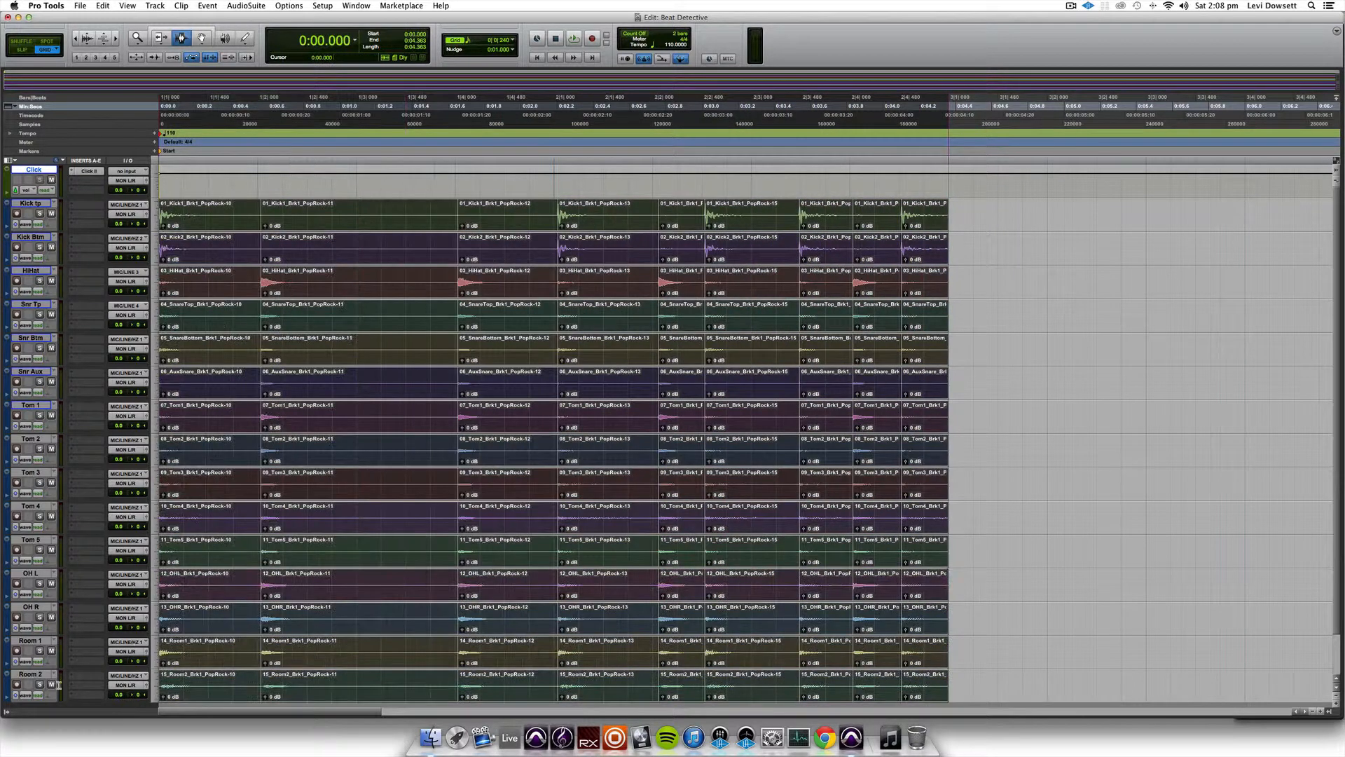
pyautogui.scroll(-3, 761, 405)
pyautogui.click(207, 6)
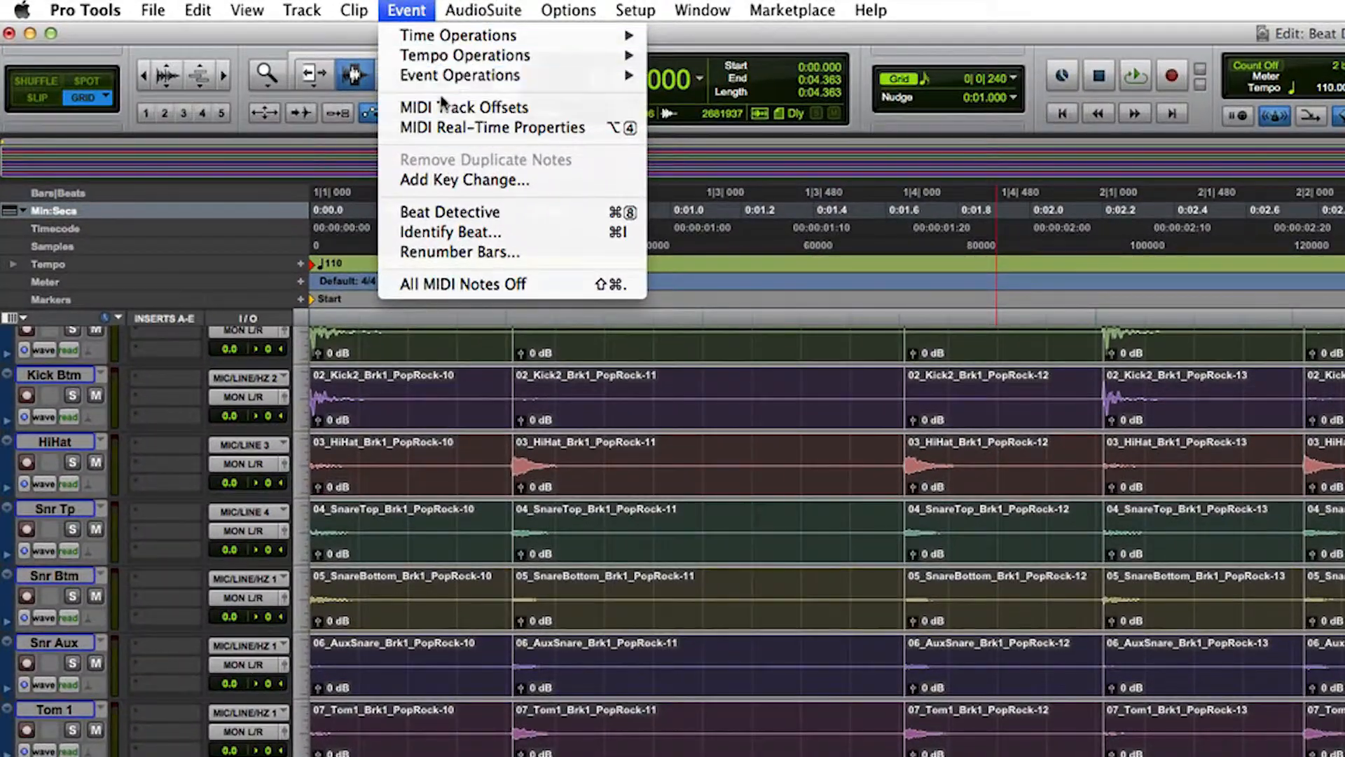
pyautogui.moveTo(596, 75)
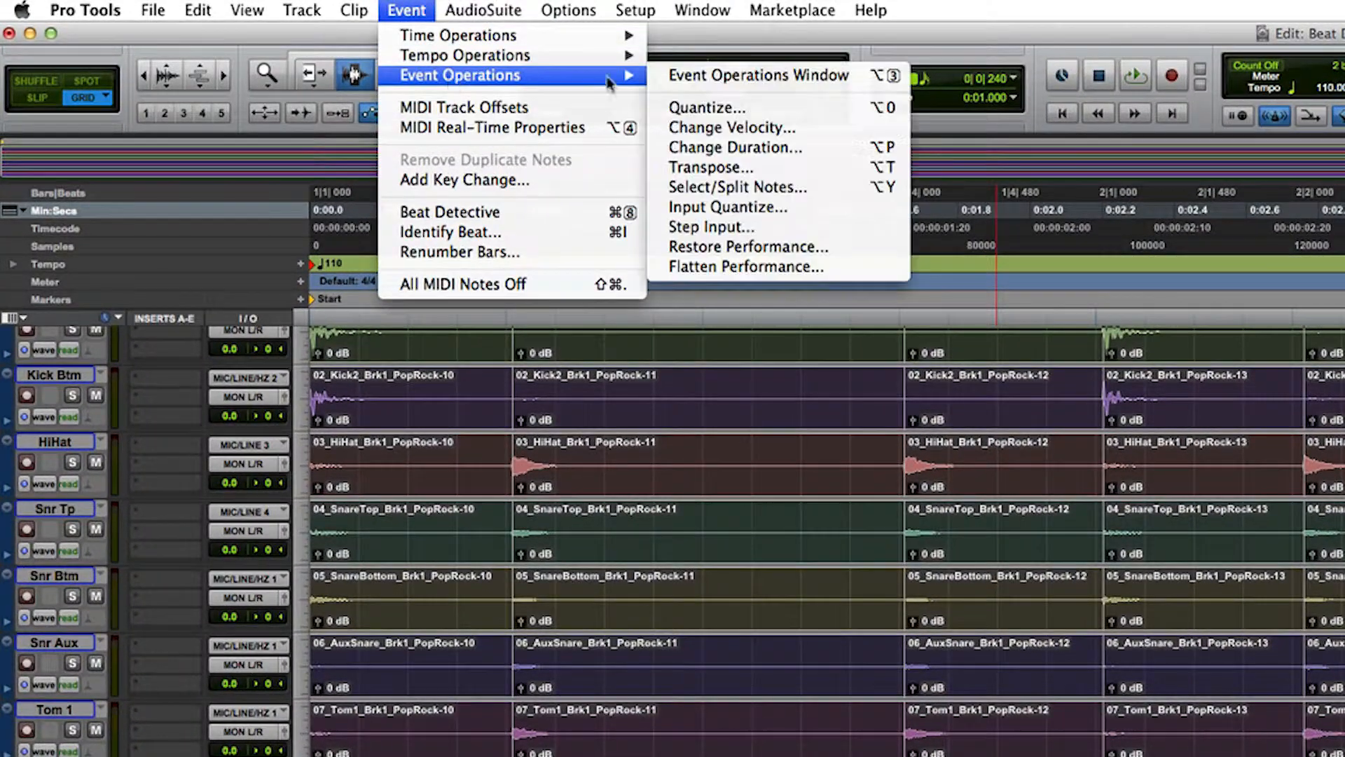
pyautogui.click(700, 105)
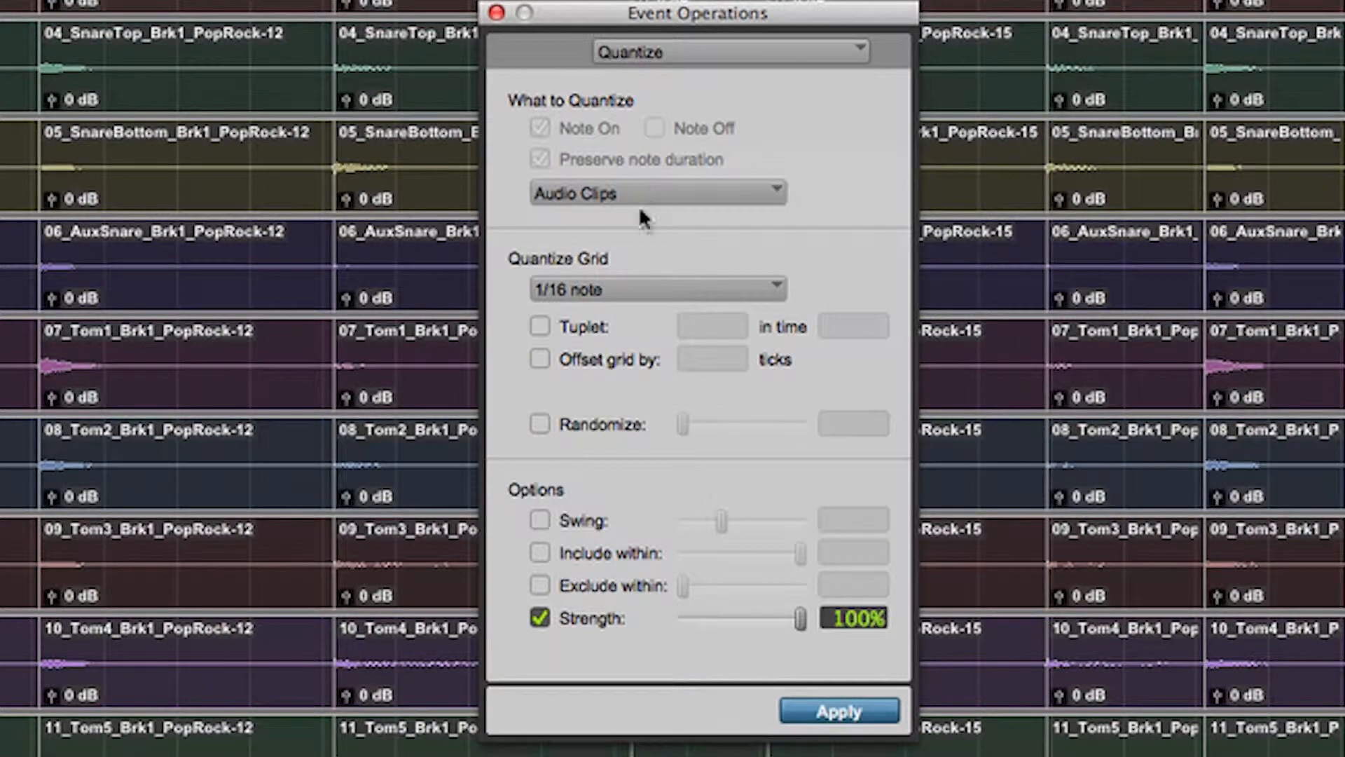
# - Quantize the selected Audio Clips to a 1/16 note grid at 100% strength and close the Event Operations window
pyautogui.click(610, 193)
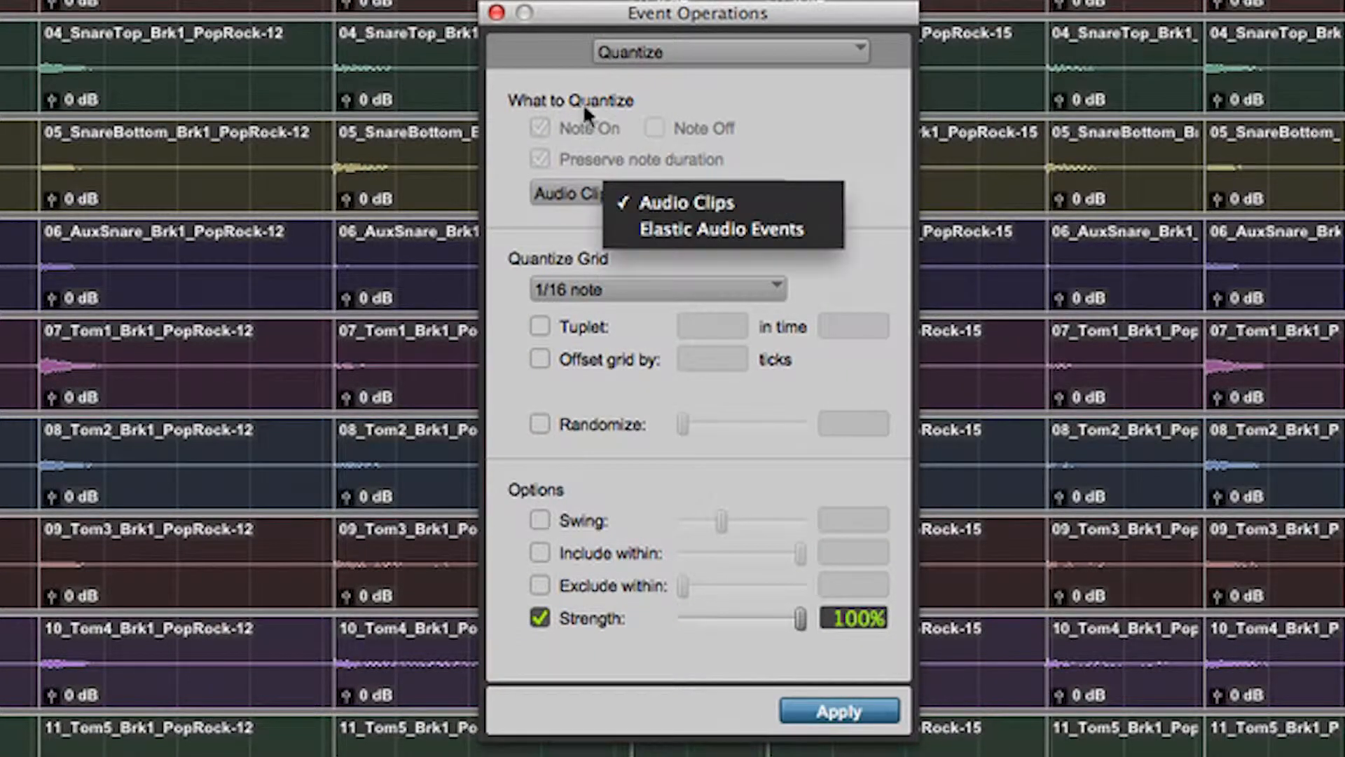
pyautogui.click(662, 203)
pyautogui.click(642, 285)
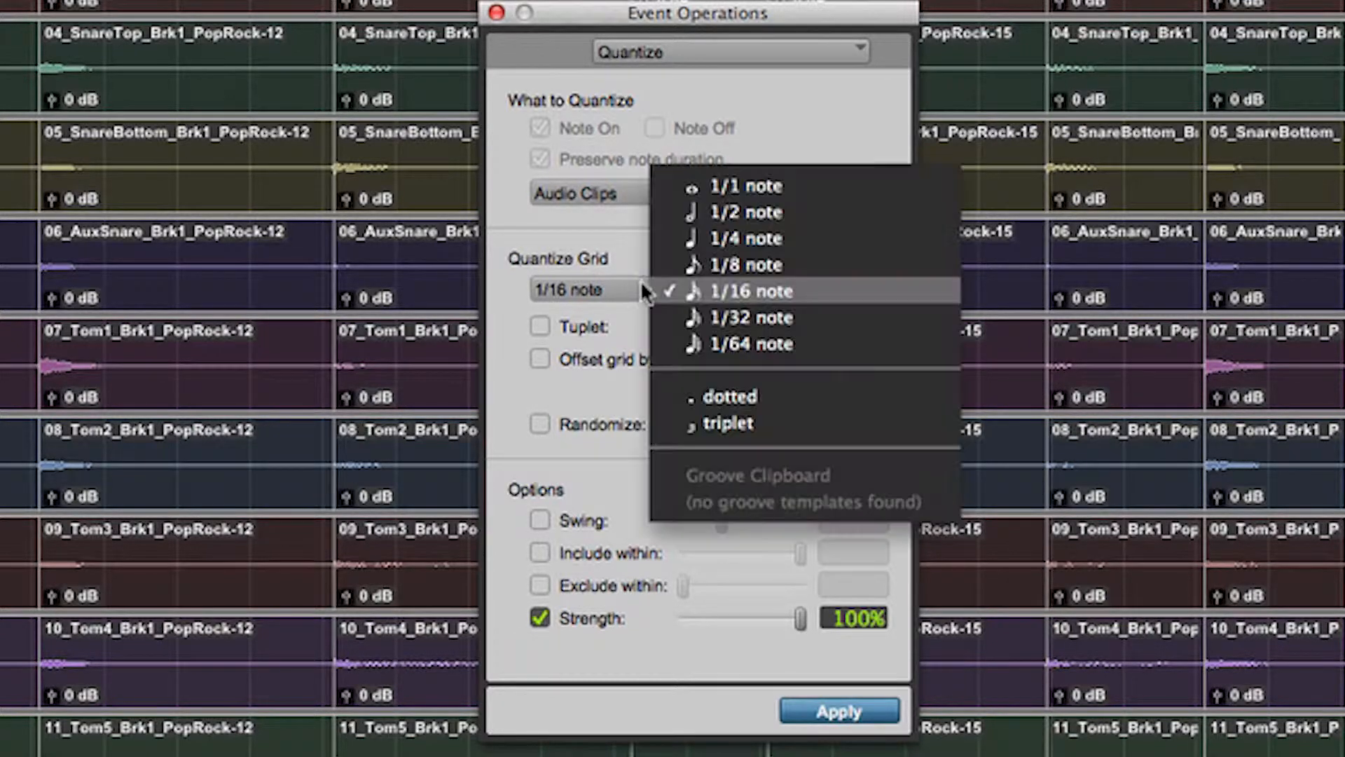
pyautogui.click(754, 292)
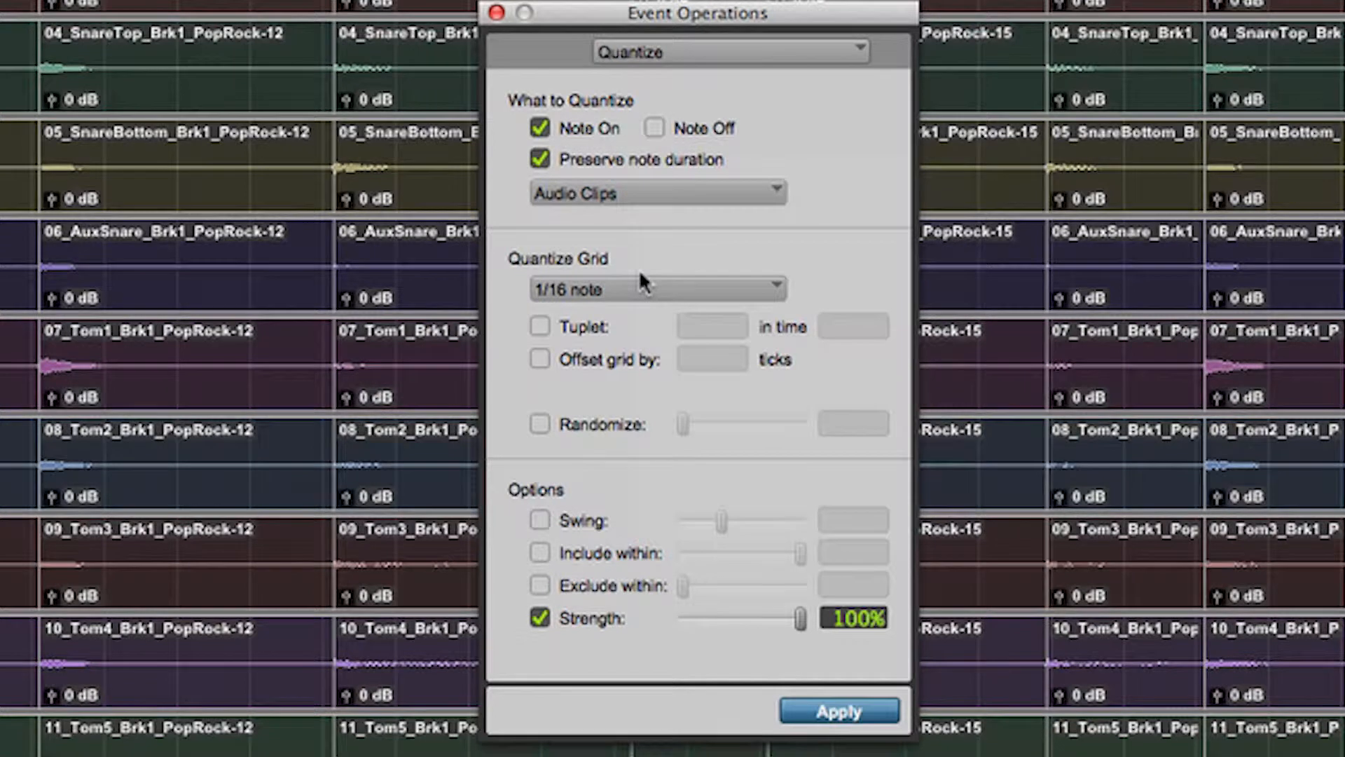
pyautogui.click(604, 288)
pyautogui.click(704, 289)
pyautogui.click(827, 704)
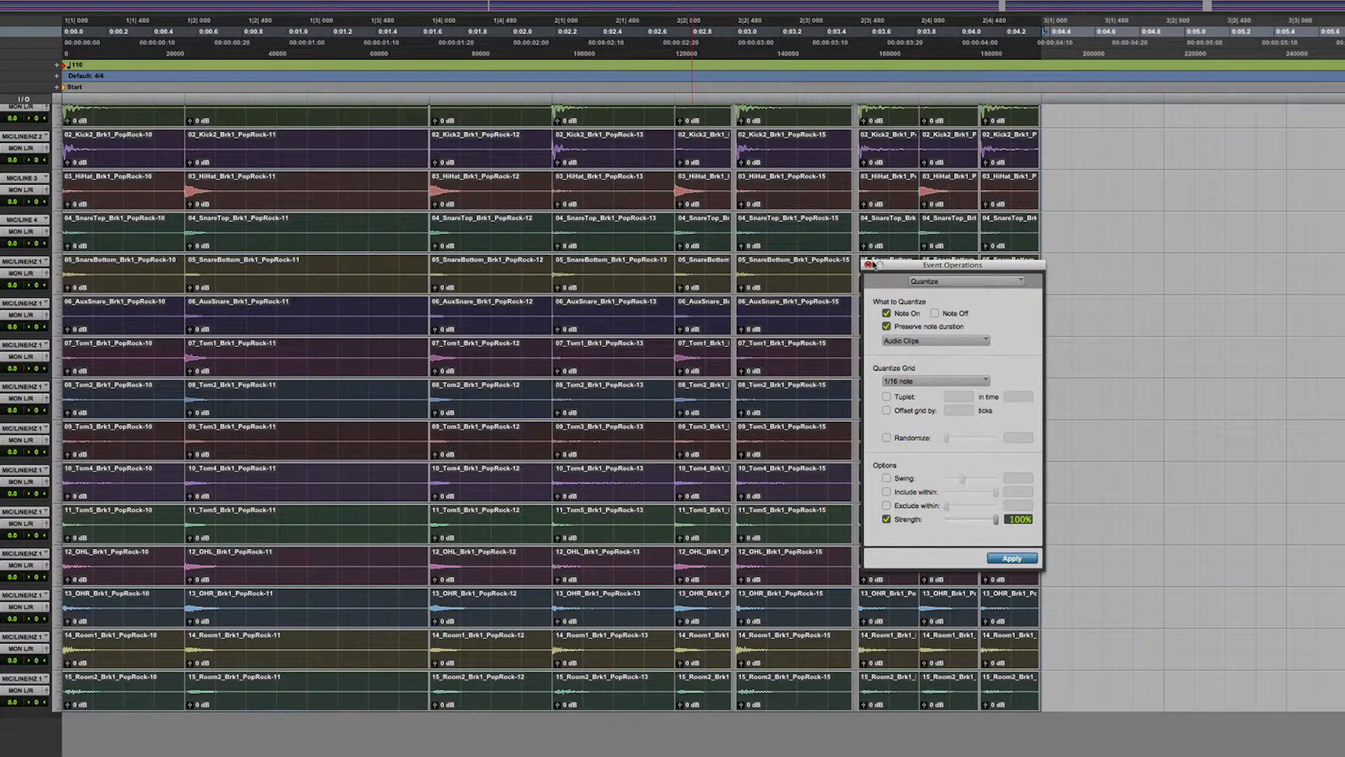
pyautogui.click(869, 265)
# - Play back the quantized drums and examine the gaps between neighbouring clips up close
pyautogui.click(1196, 141)
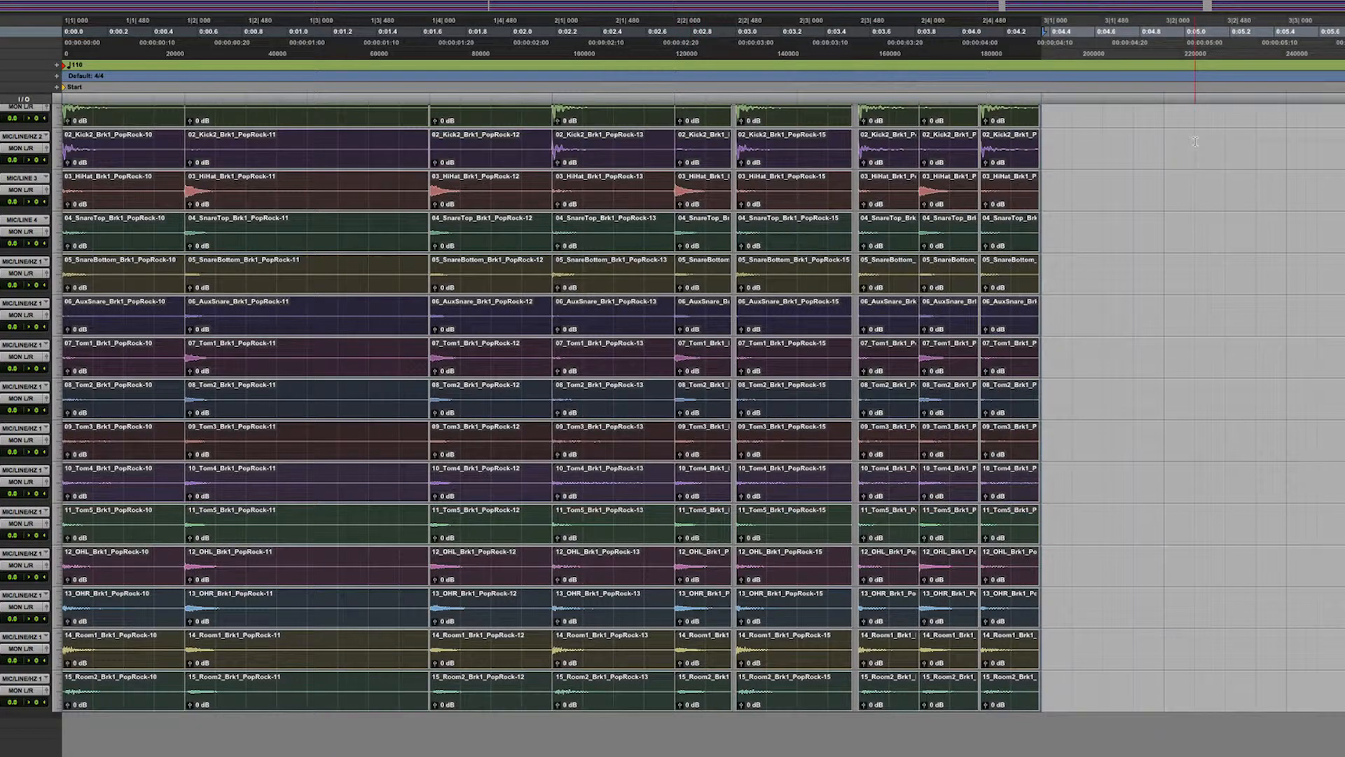
pyautogui.press('space')
pyautogui.press('super+bracketright')
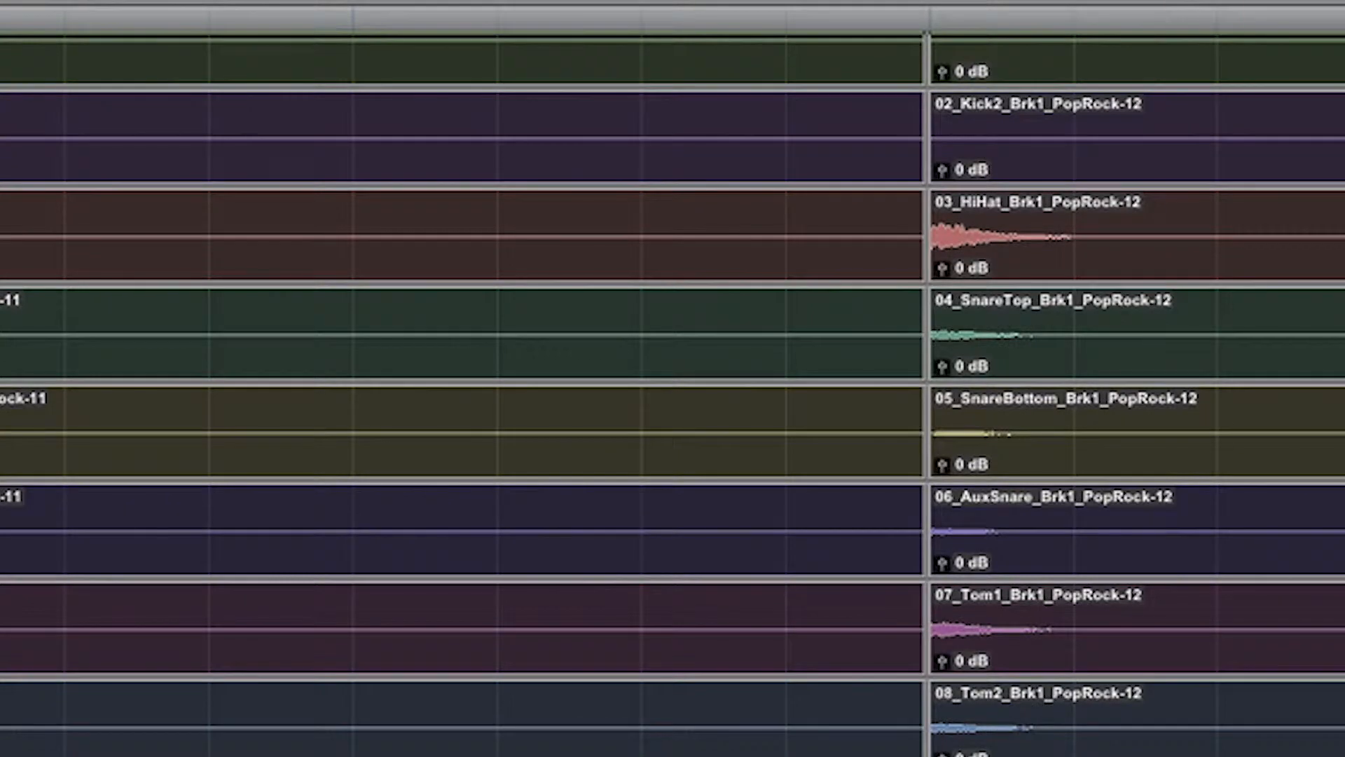
# - Examine the spacing between the quantized clips numbered 12 to 15 across the drum tracks at different zoom levels
pyautogui.click(1286, 514)
pyautogui.press('super+bracketright')
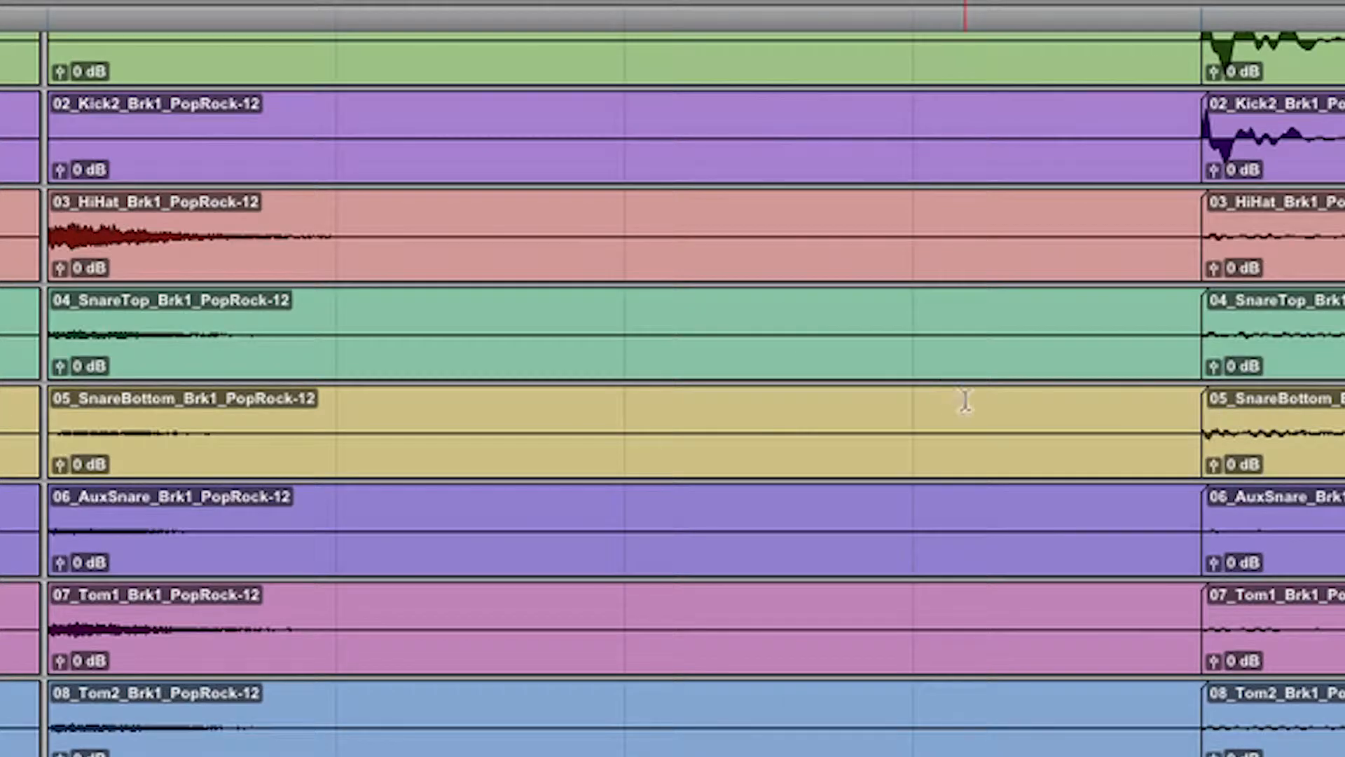
pyautogui.hscroll(10, 1169, 385)
pyautogui.scroll(2, 1169, 385)
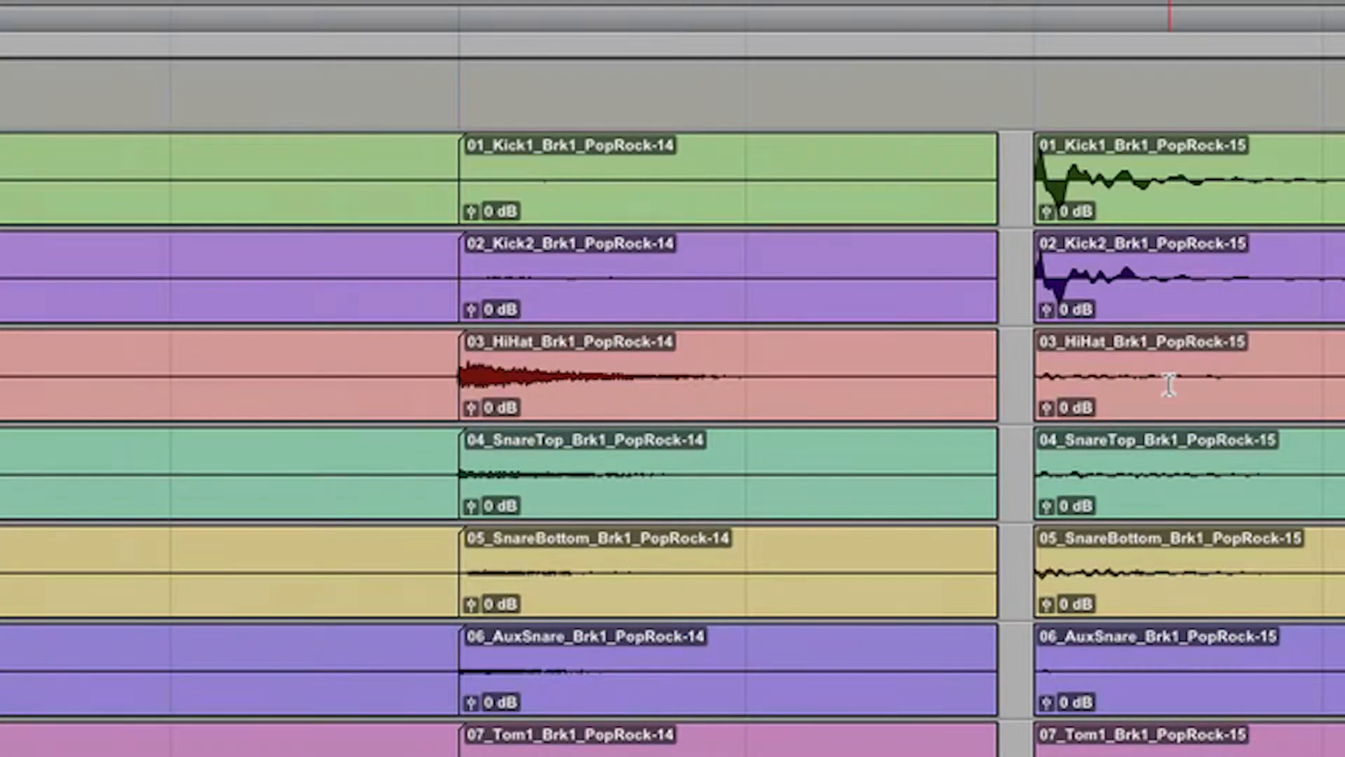
pyautogui.press('super+bracketleft')
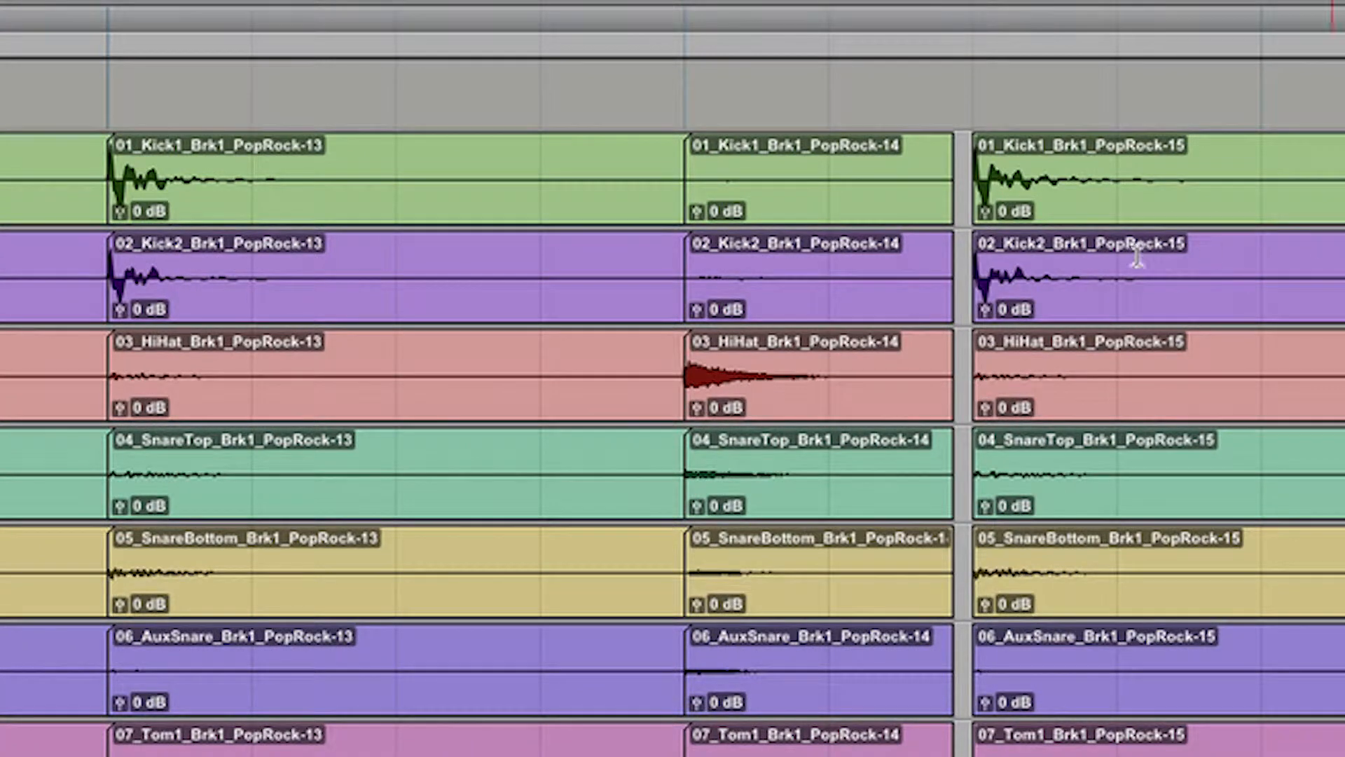
pyautogui.press('super+bracketright')
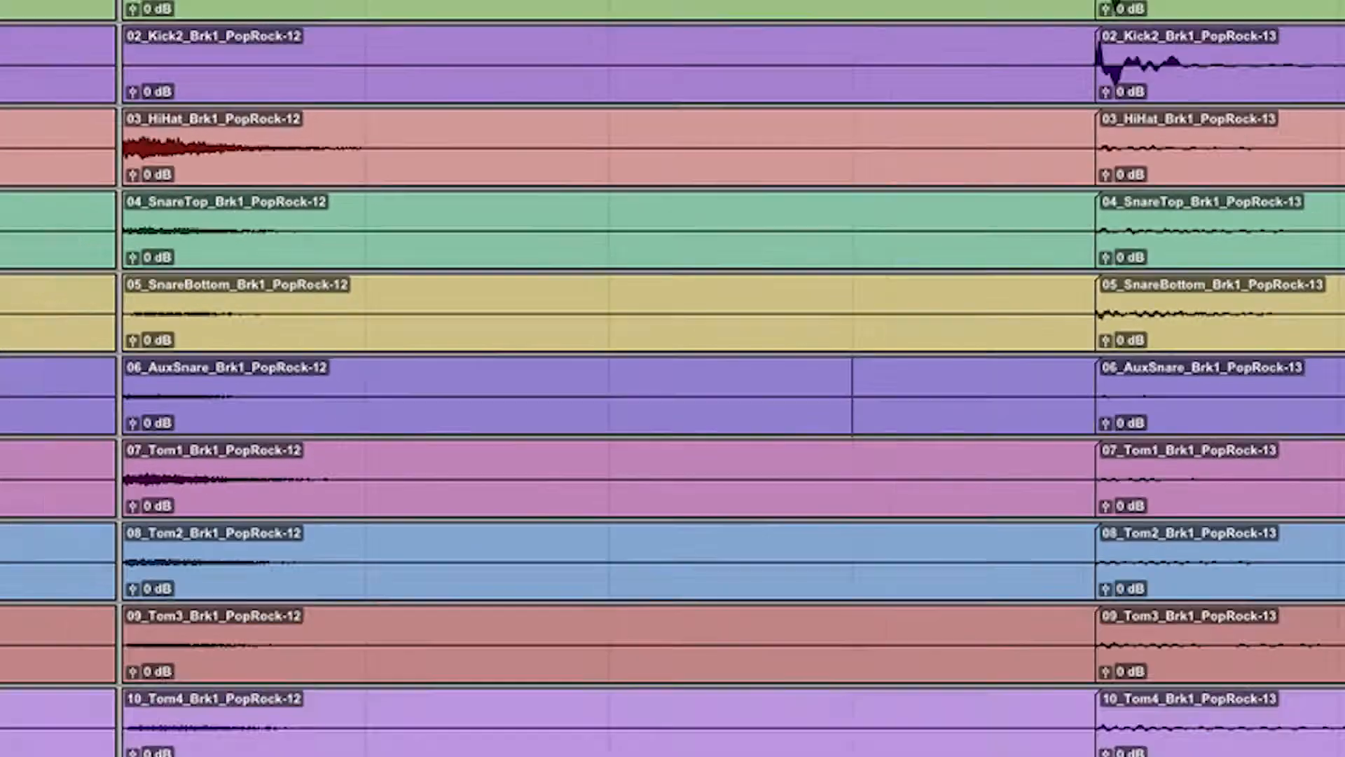
pyautogui.press('super+bracketright')
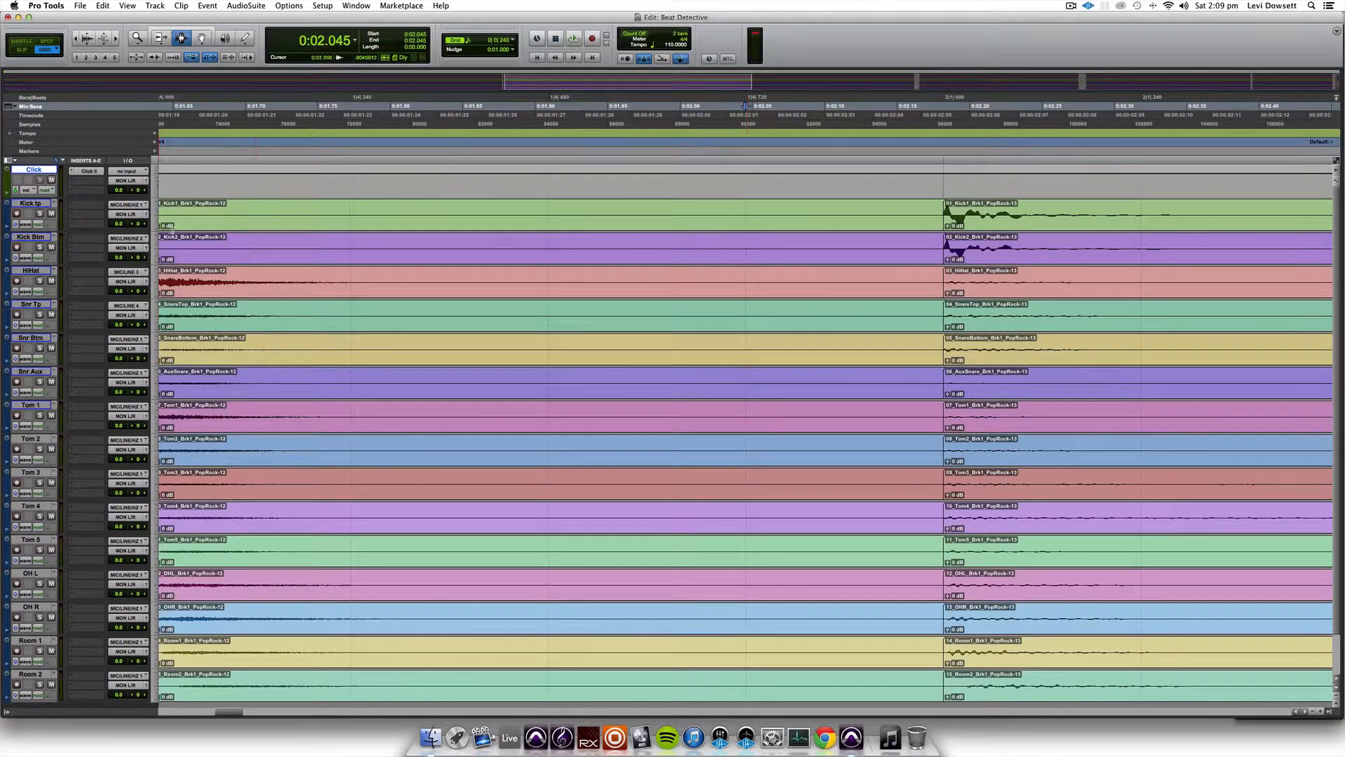
# - Switch to Slip mode and select across the small gap just before the clips numbered 12 on all drum tracks
pyautogui.hscroll(-10, 262, 234)
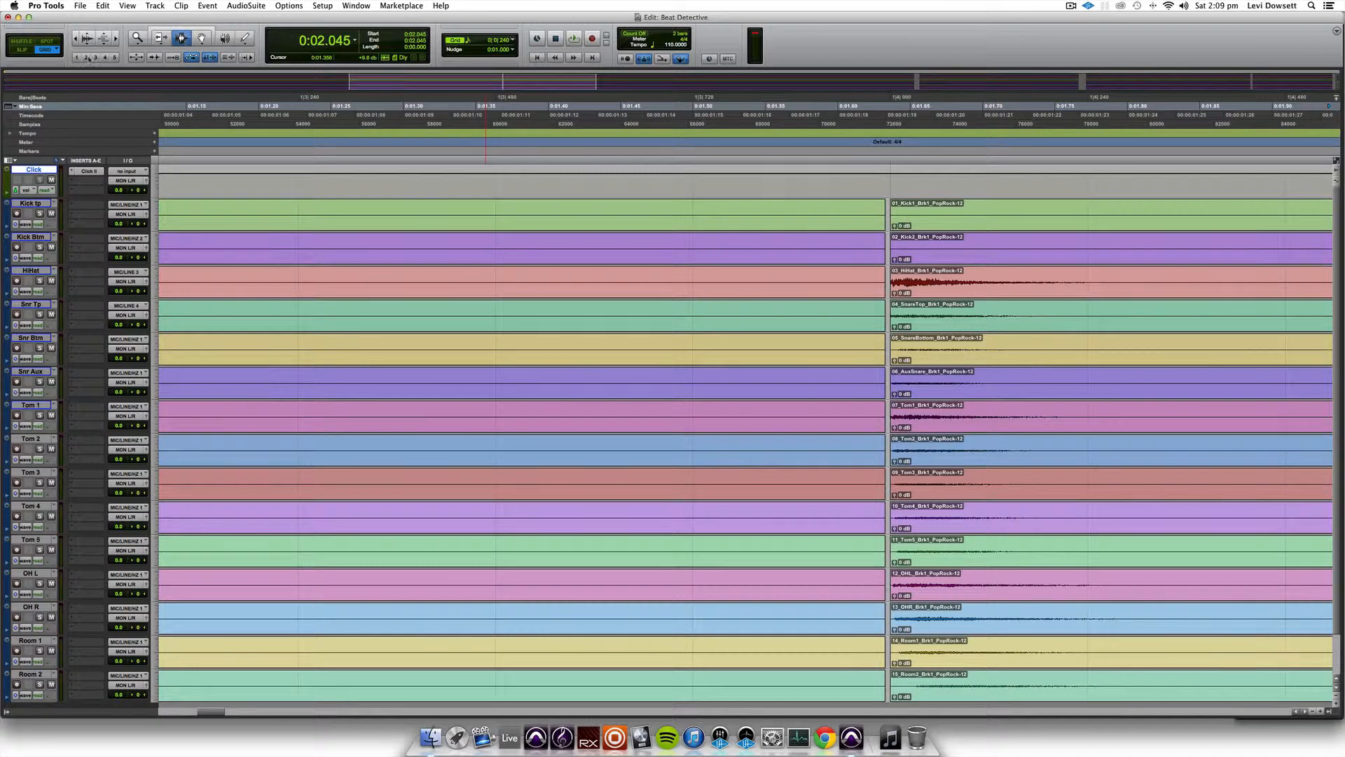
pyautogui.click(15, 49)
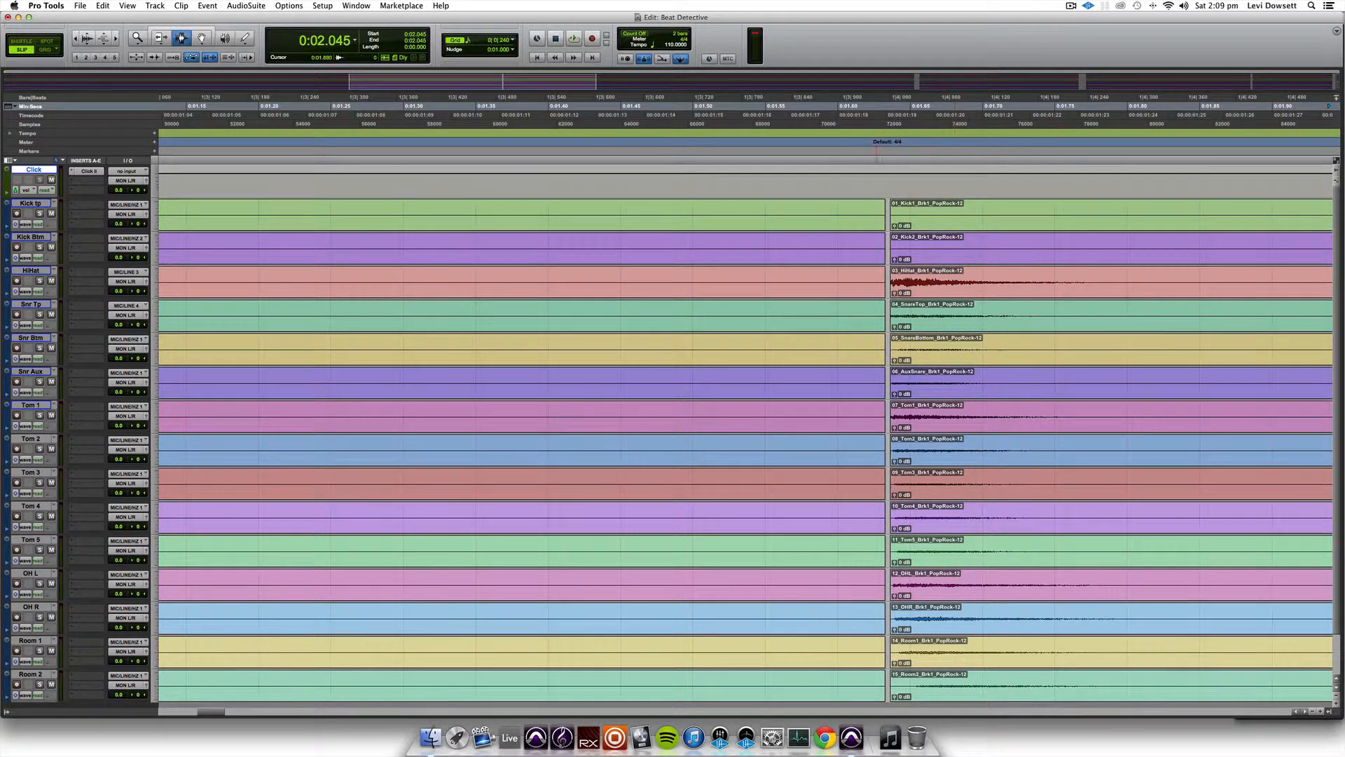
pyautogui.moveTo(881, 451); pyautogui.dragTo(875, 676)
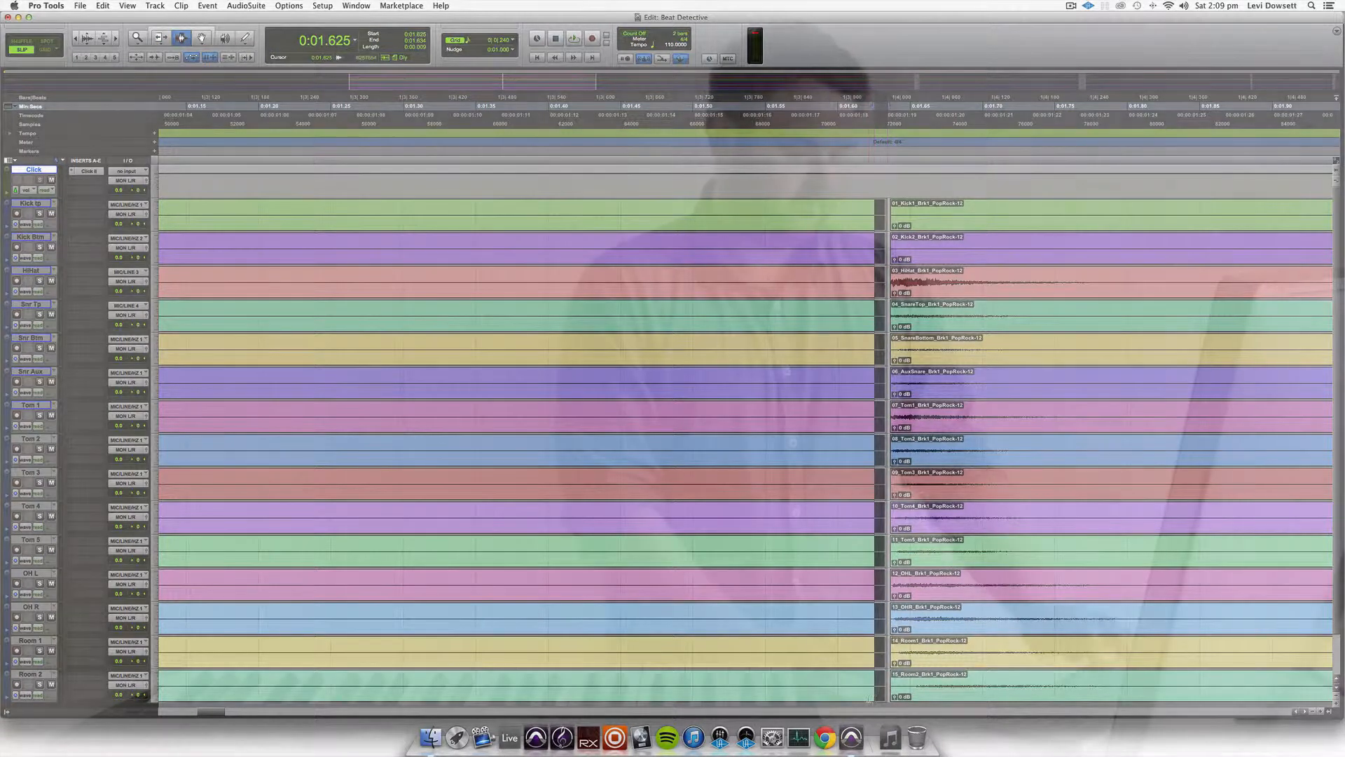
pyautogui.press('super+f')
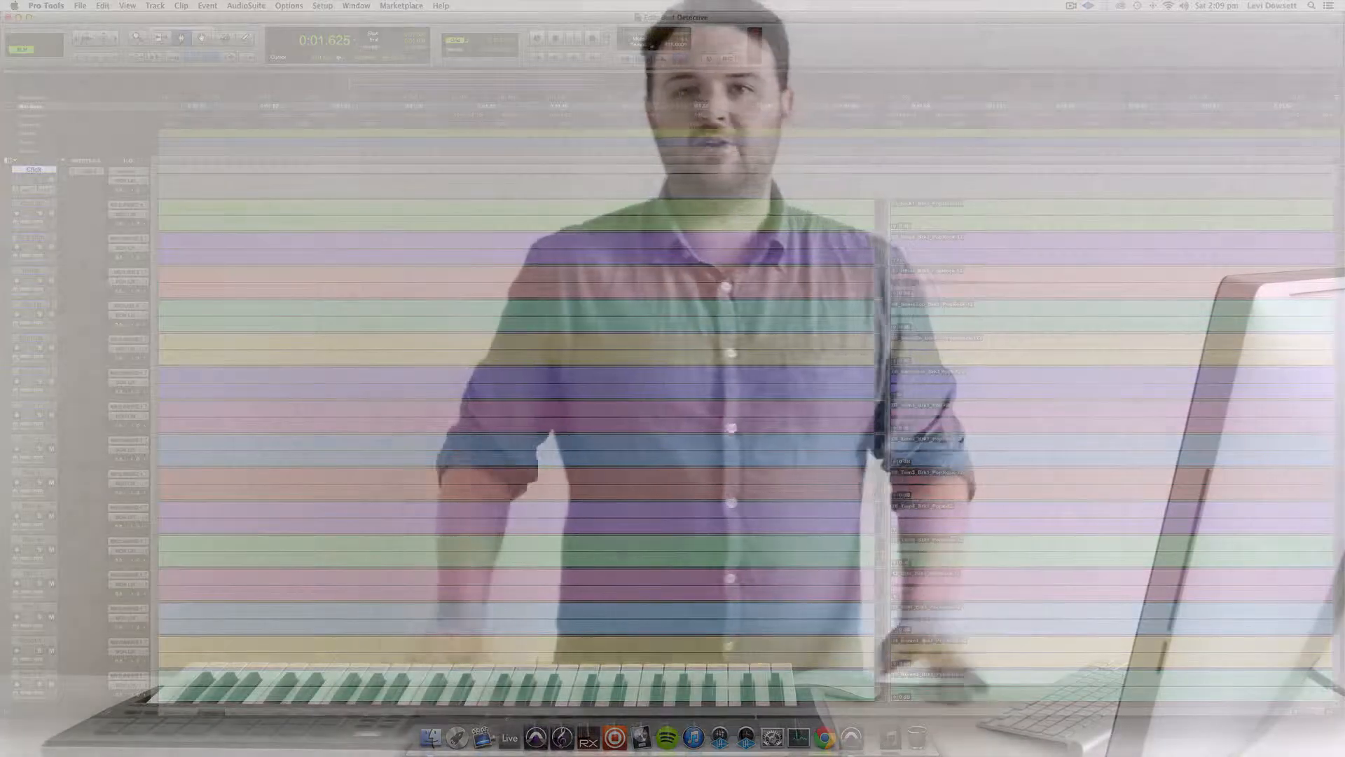